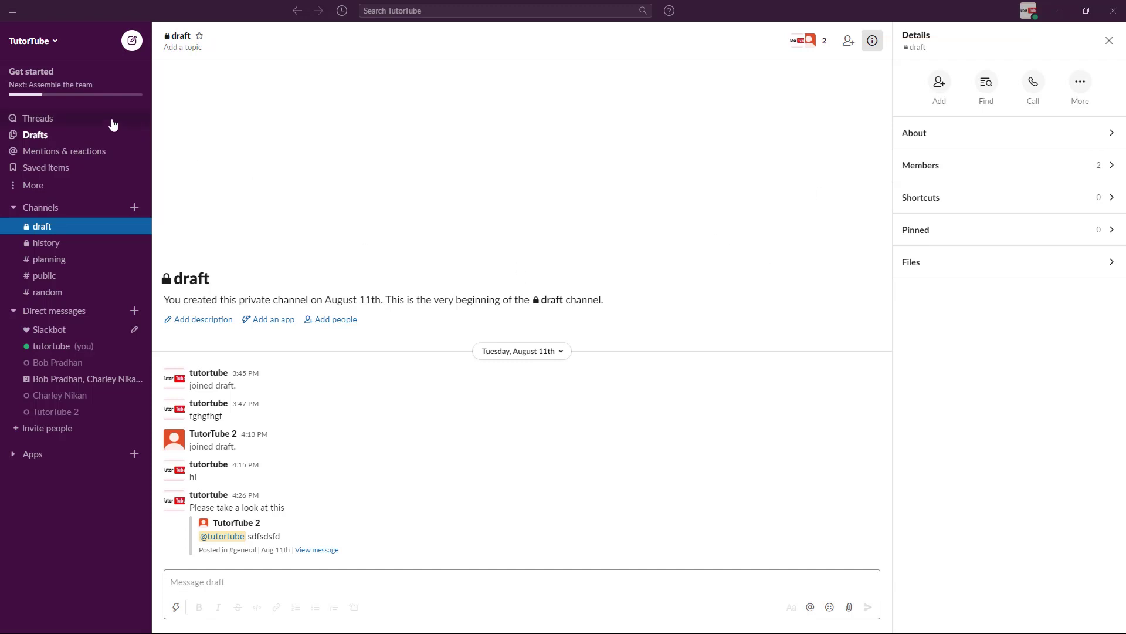
Open the workspace preferences, set notifications to cover all new messages, and look through the remaining notification options
{"action": "left_click", "coordinate": [55, 47]}
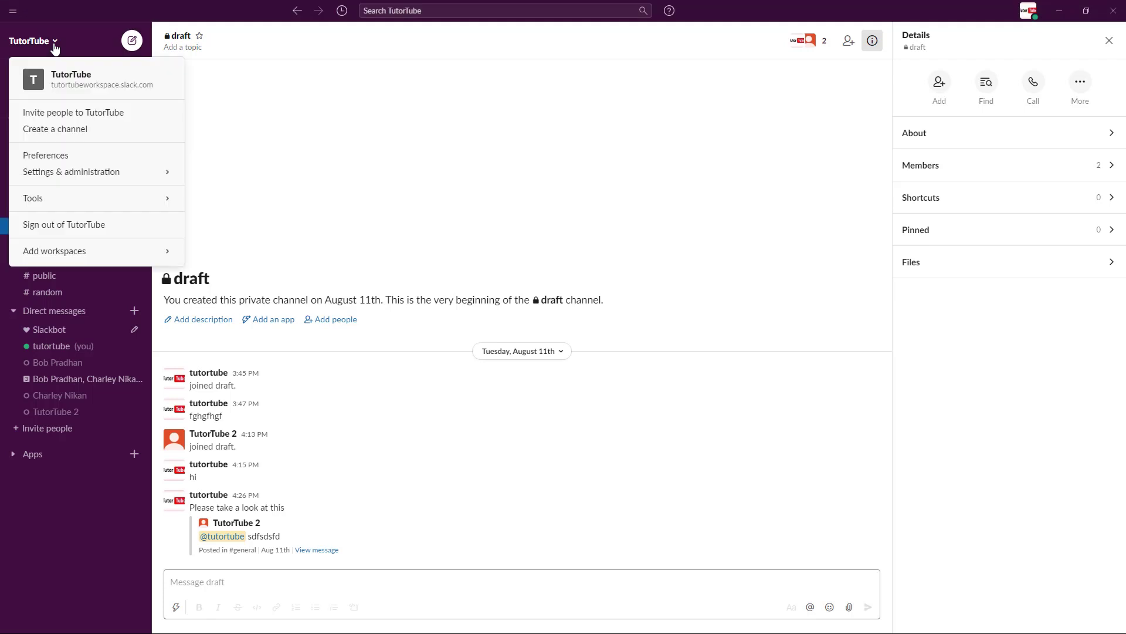
{"action": "left_click", "coordinate": [66, 156]}
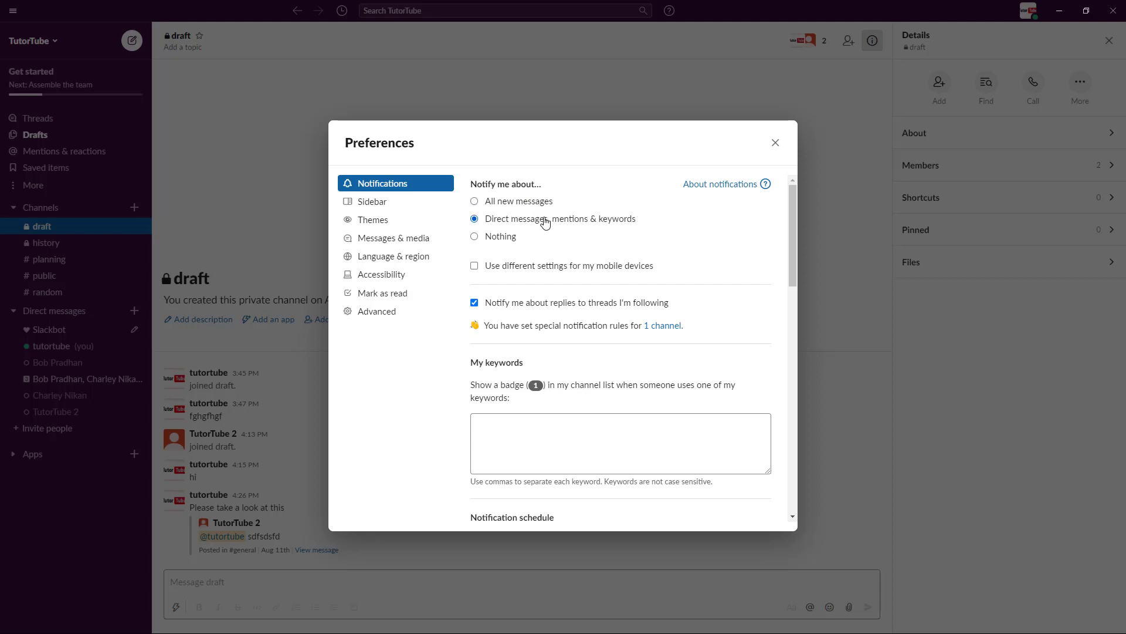
{"action": "left_click", "coordinate": [498, 240]}
{"action": "left_click", "coordinate": [510, 202]}
{"action": "scroll", "coordinate": [546, 250], "scroll_direction": "down", "scroll_amount": 6}
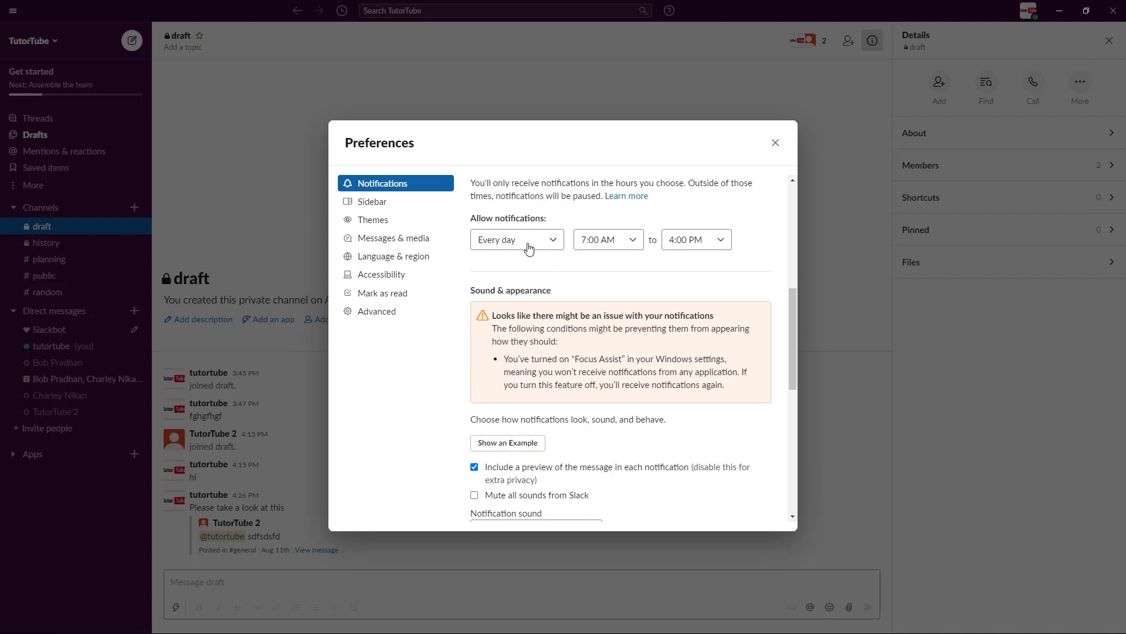
{"action": "scroll", "coordinate": [619, 270], "scroll_direction": "down", "scroll_amount": 10}
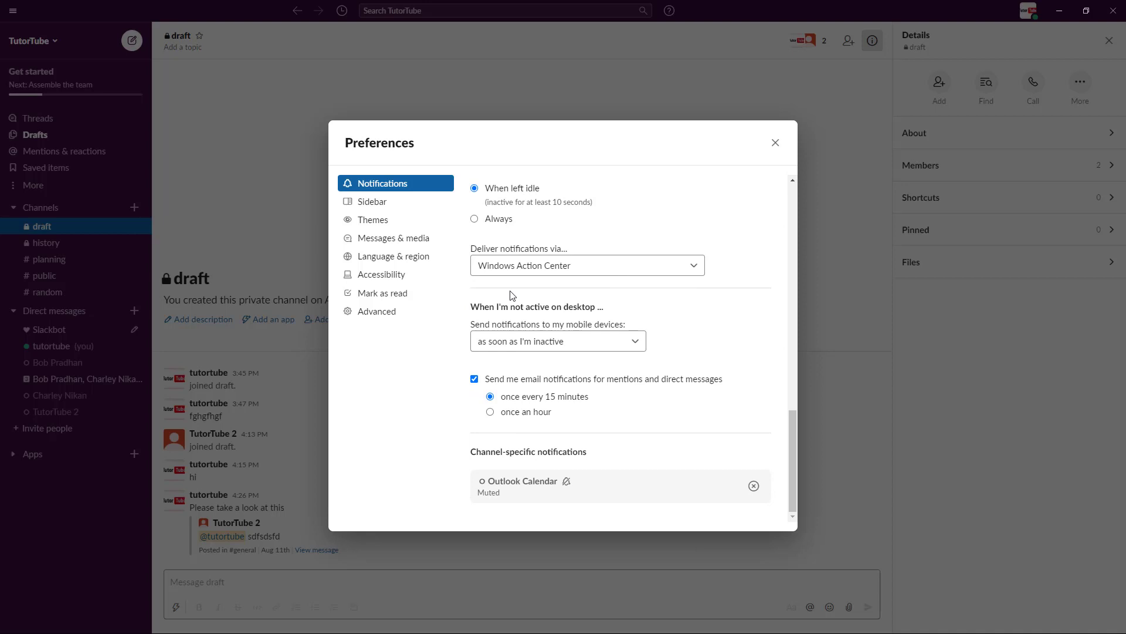
In the sidebar preferences, set Files to always show in the sidebar
{"action": "left_click", "coordinate": [376, 206]}
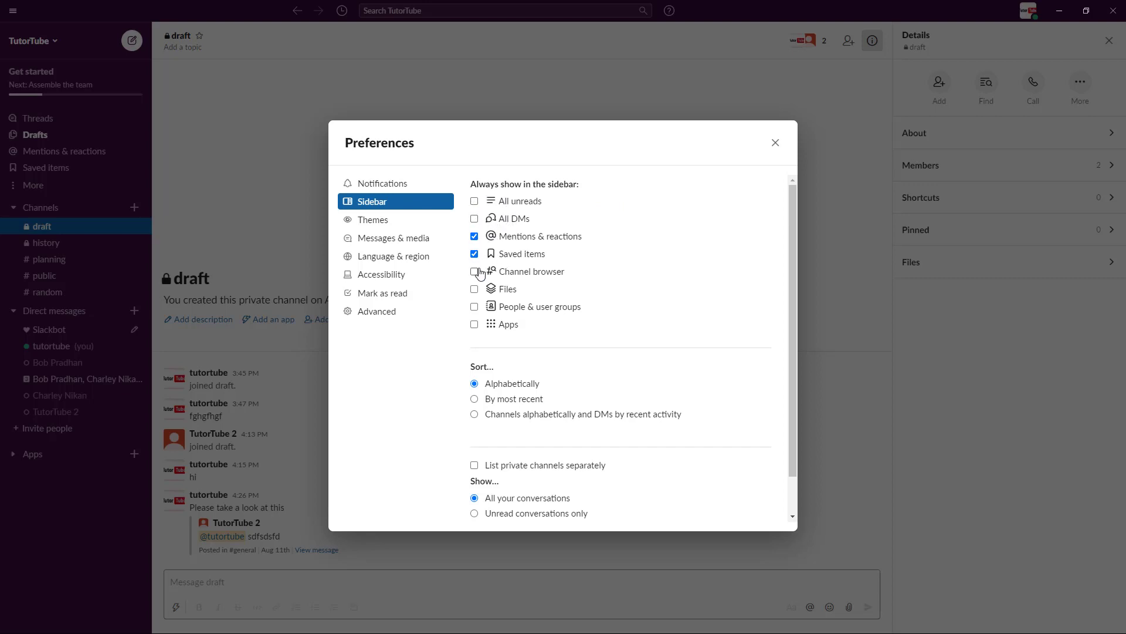
{"action": "left_click", "coordinate": [474, 289]}
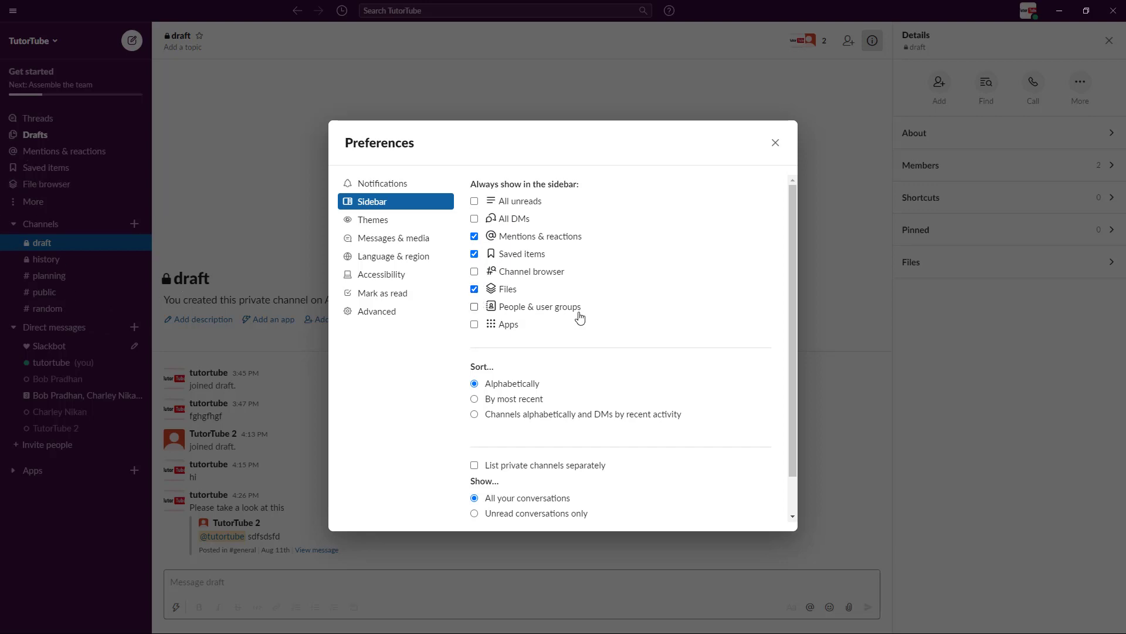
{"action": "left_click", "coordinate": [474, 289]}
{"action": "left_click", "coordinate": [474, 289]}
{"action": "left_click", "coordinate": [474, 290]}
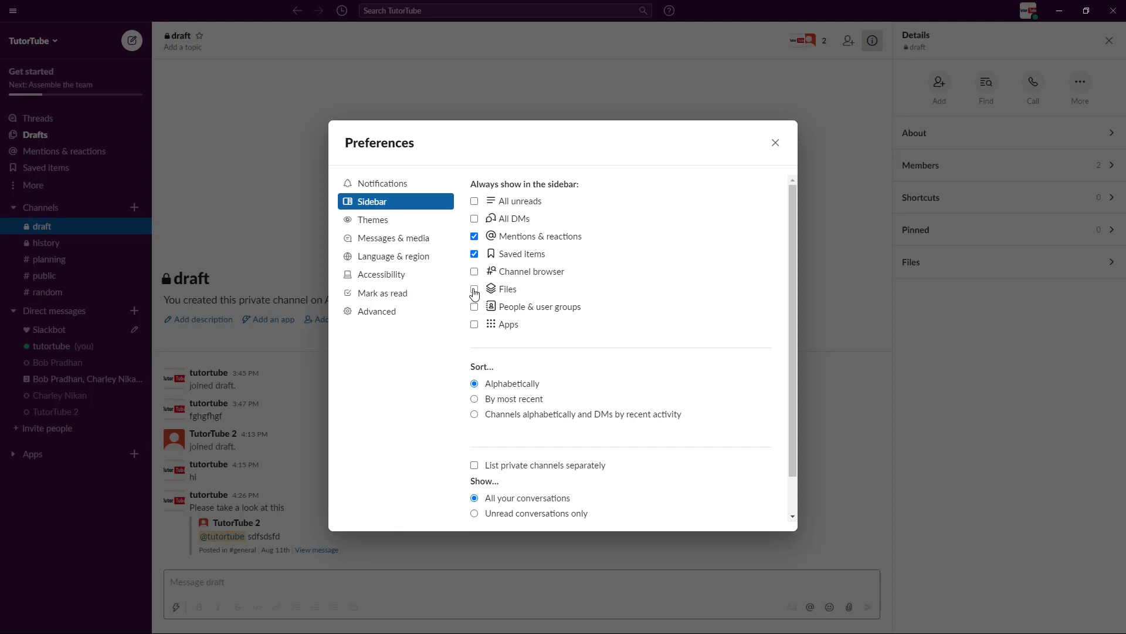
{"action": "left_click", "coordinate": [474, 290]}
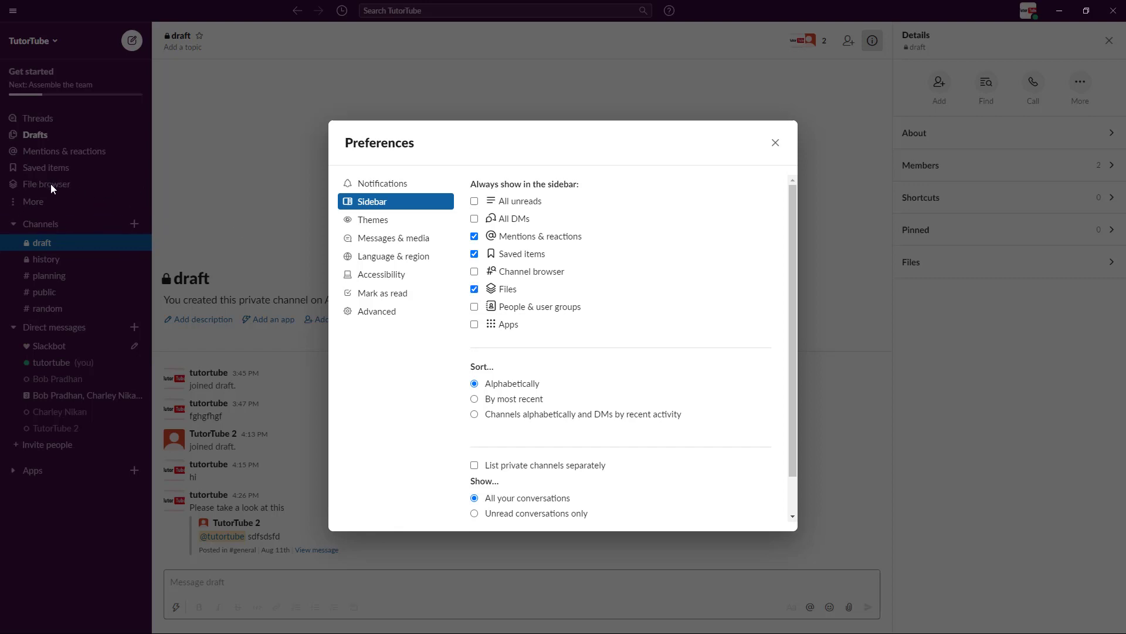
Also show People & user groups, Apps, Channel browser, All DMs and All unreads in the sidebar
{"action": "left_click", "coordinate": [474, 306]}
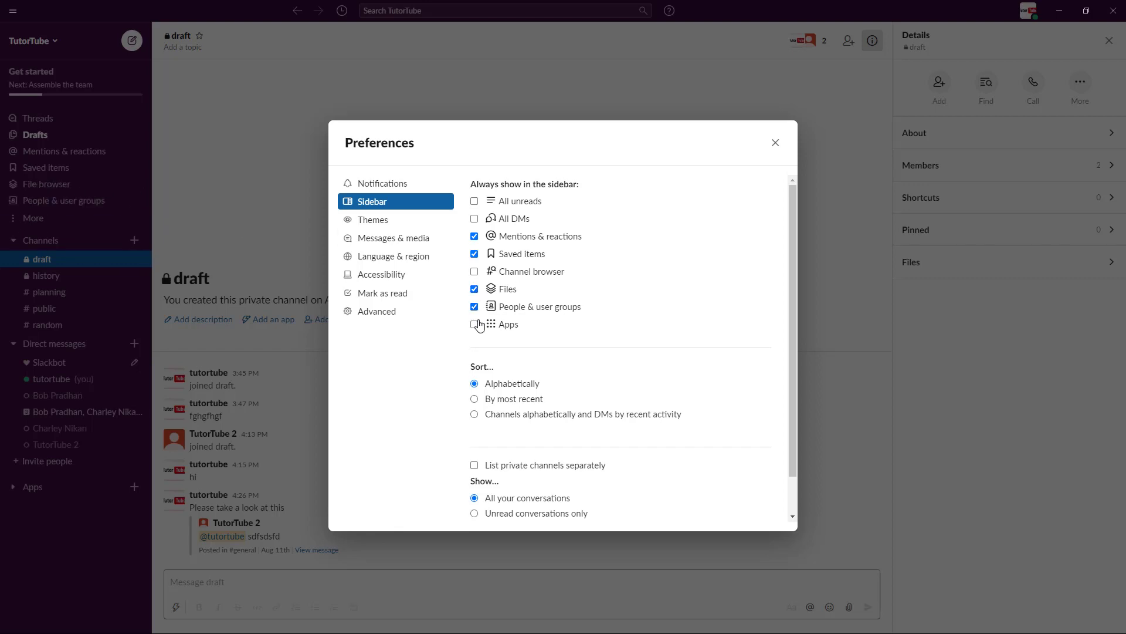
{"action": "left_click", "coordinate": [474, 324]}
{"action": "left_click", "coordinate": [474, 272]}
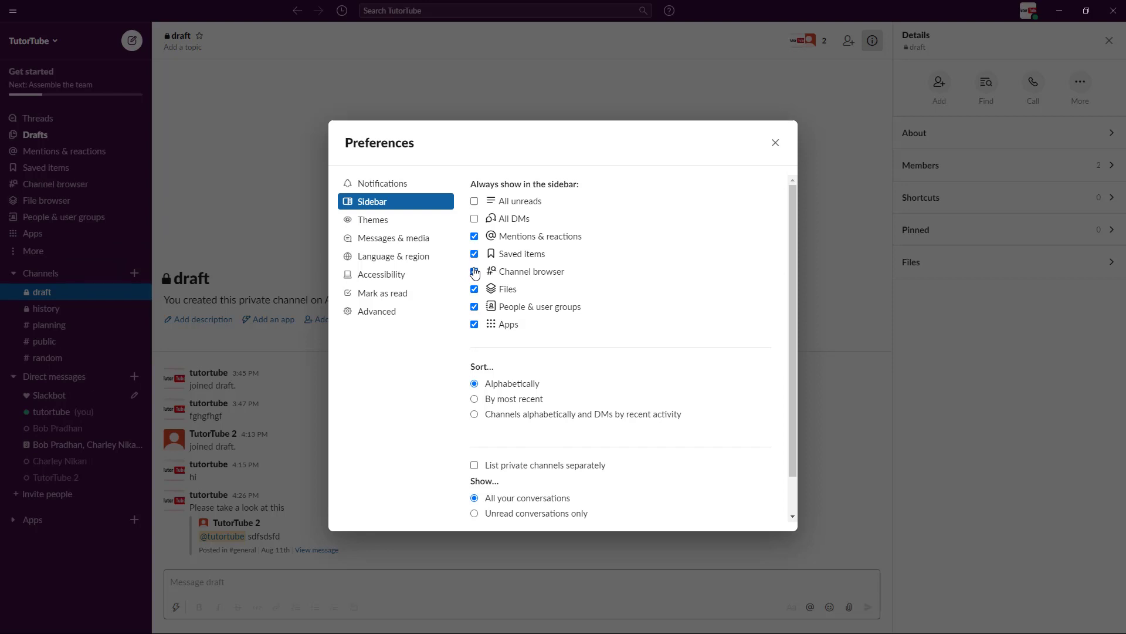
{"action": "left_click", "coordinate": [474, 219]}
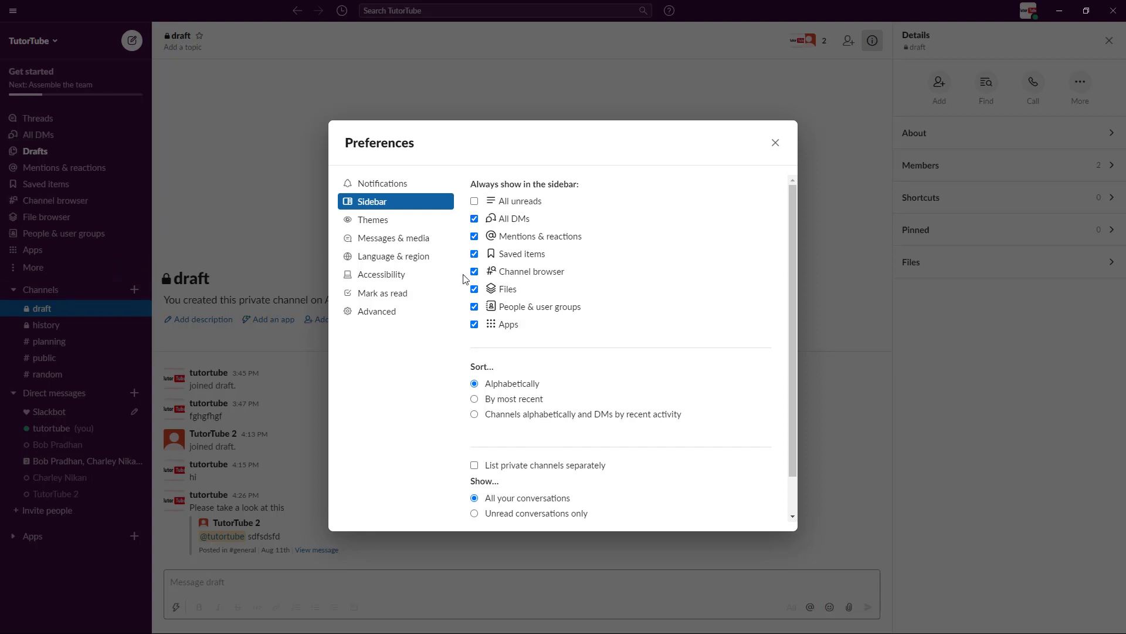
{"action": "left_click", "coordinate": [474, 201]}
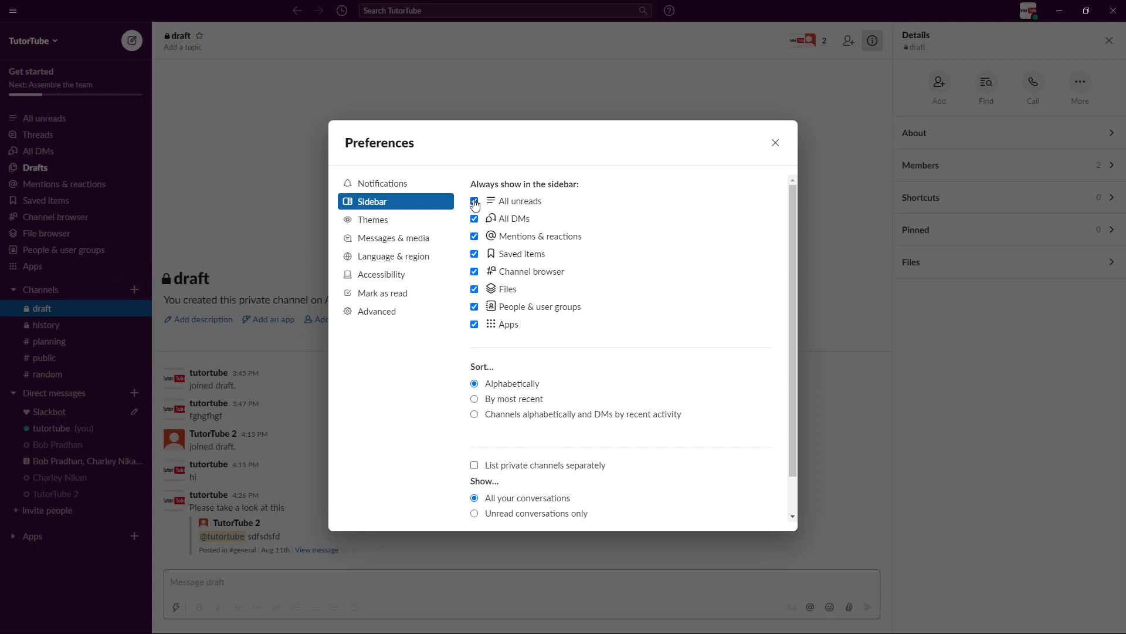
Try the sidebar's other sort orders, by most recent and with DMs by recent activity, and return to alphabetical sorting
{"action": "scroll", "coordinate": [626, 357], "scroll_direction": "down", "scroll_amount": 2}
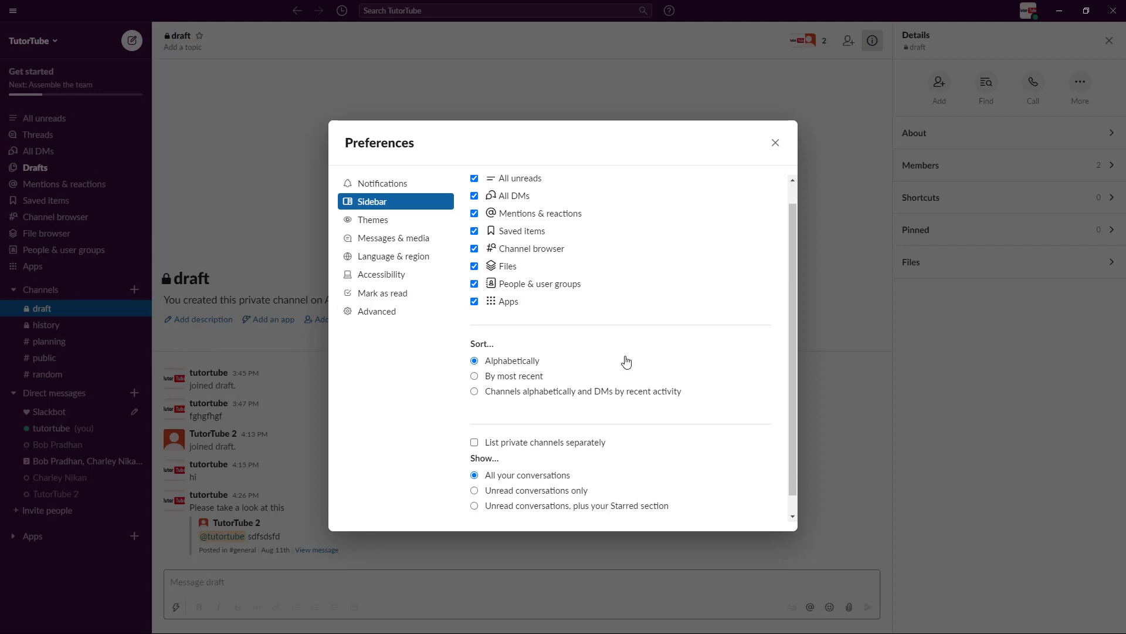
{"action": "left_click", "coordinate": [475, 357]}
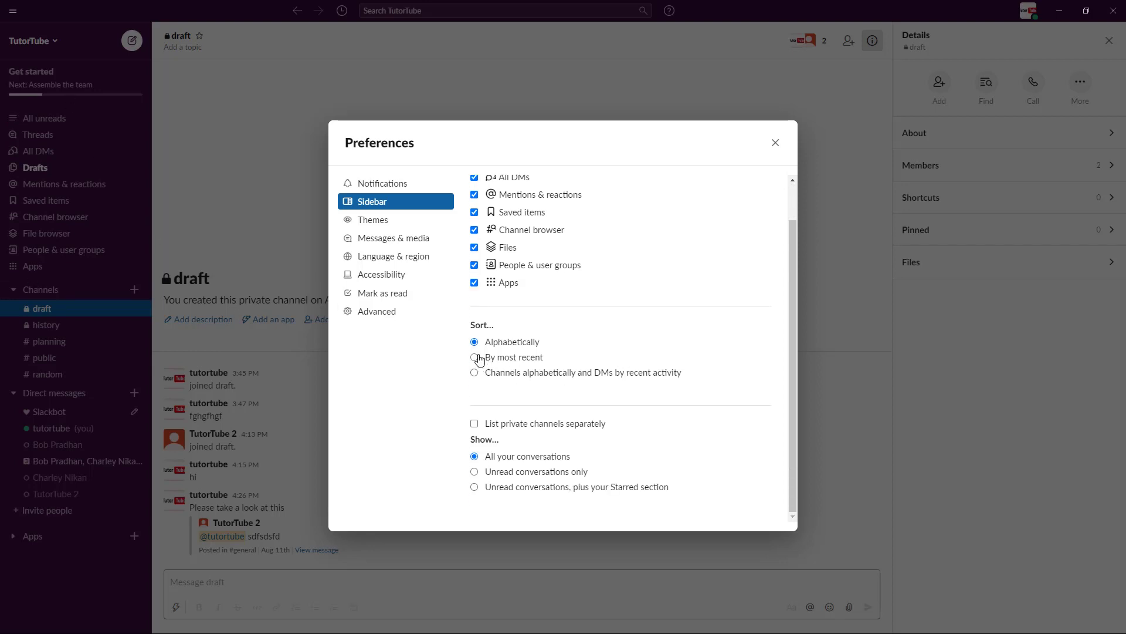
{"action": "left_click", "coordinate": [475, 342]}
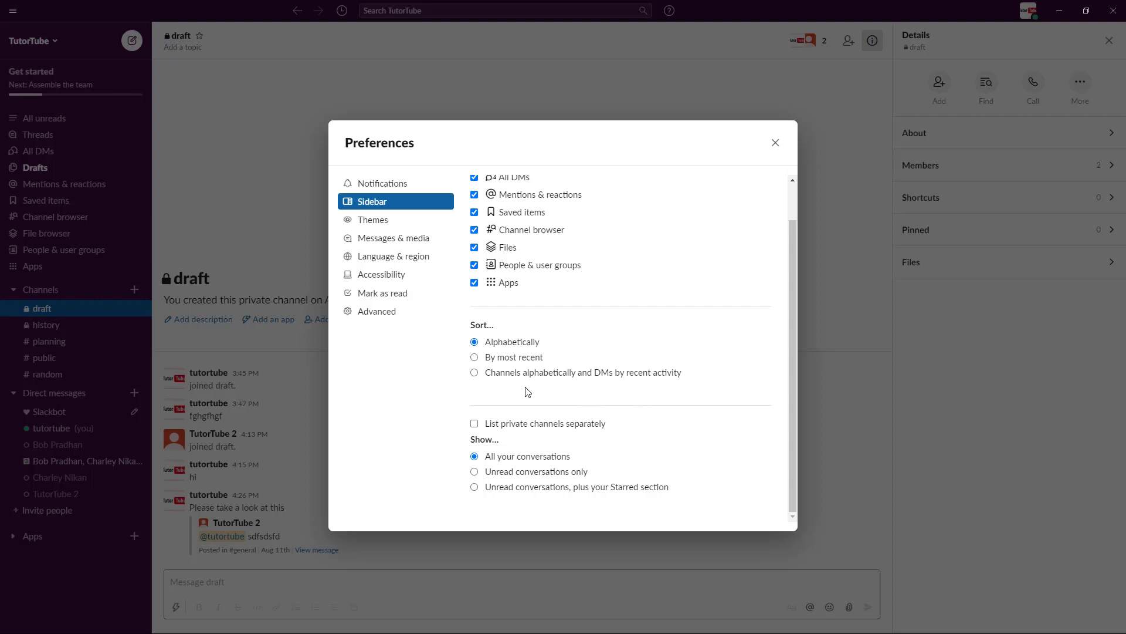
{"action": "left_click", "coordinate": [474, 373]}
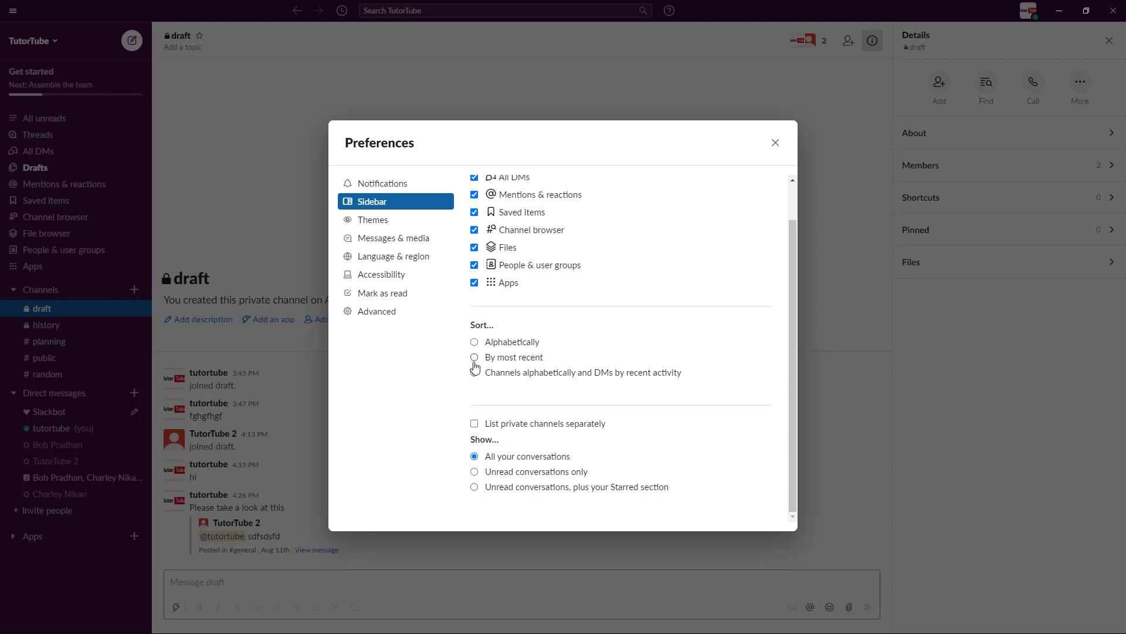
{"action": "left_click", "coordinate": [474, 357]}
{"action": "left_click", "coordinate": [474, 342]}
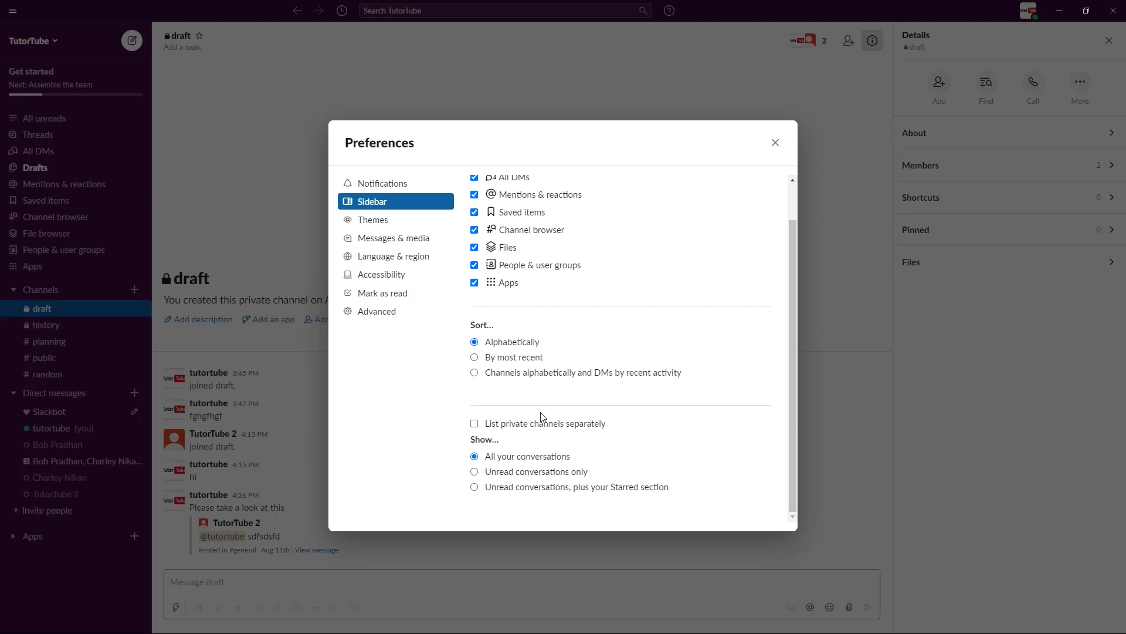
Try the Dark theme with OS syncing turned off, and restore the Light theme synced with the OS setting
{"action": "left_click", "coordinate": [397, 221]}
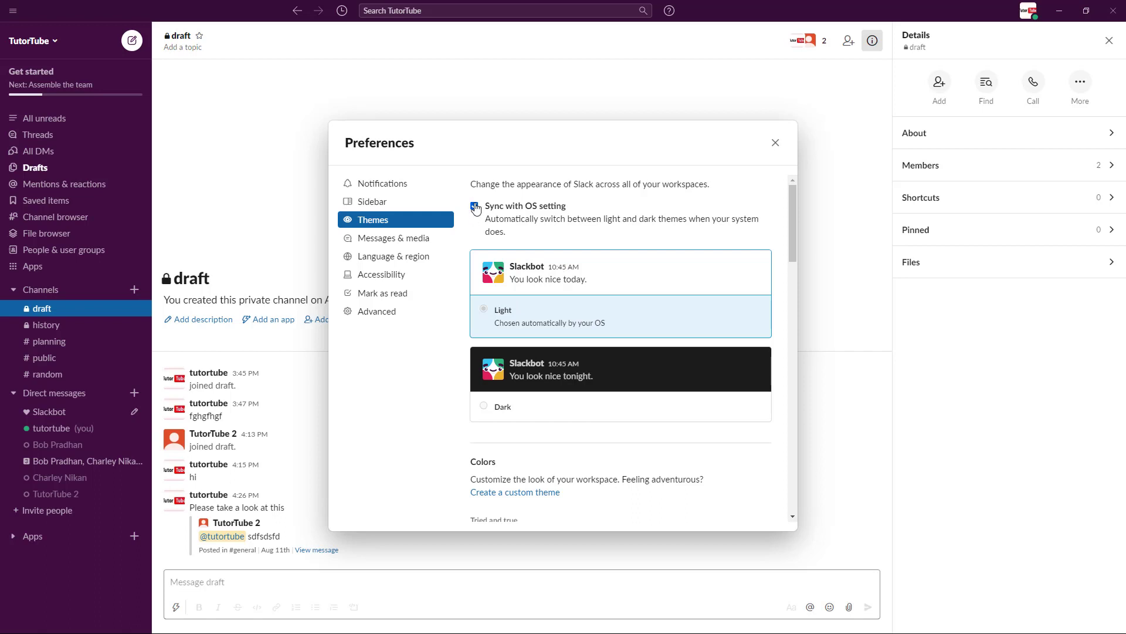
{"action": "left_click", "coordinate": [475, 205]}
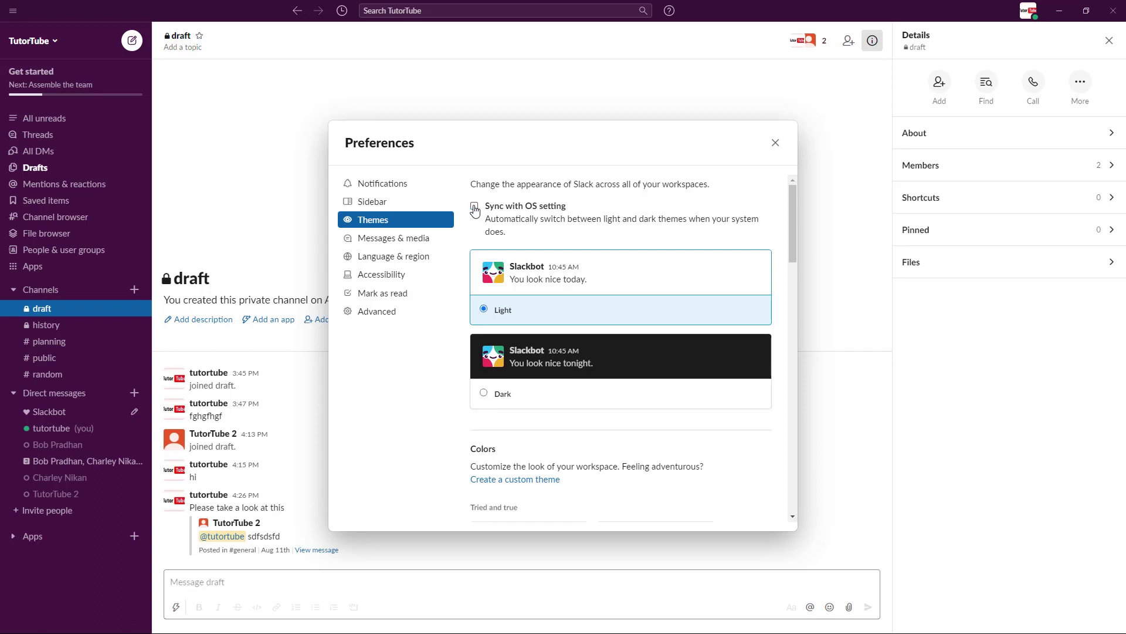
{"action": "left_click", "coordinate": [484, 393]}
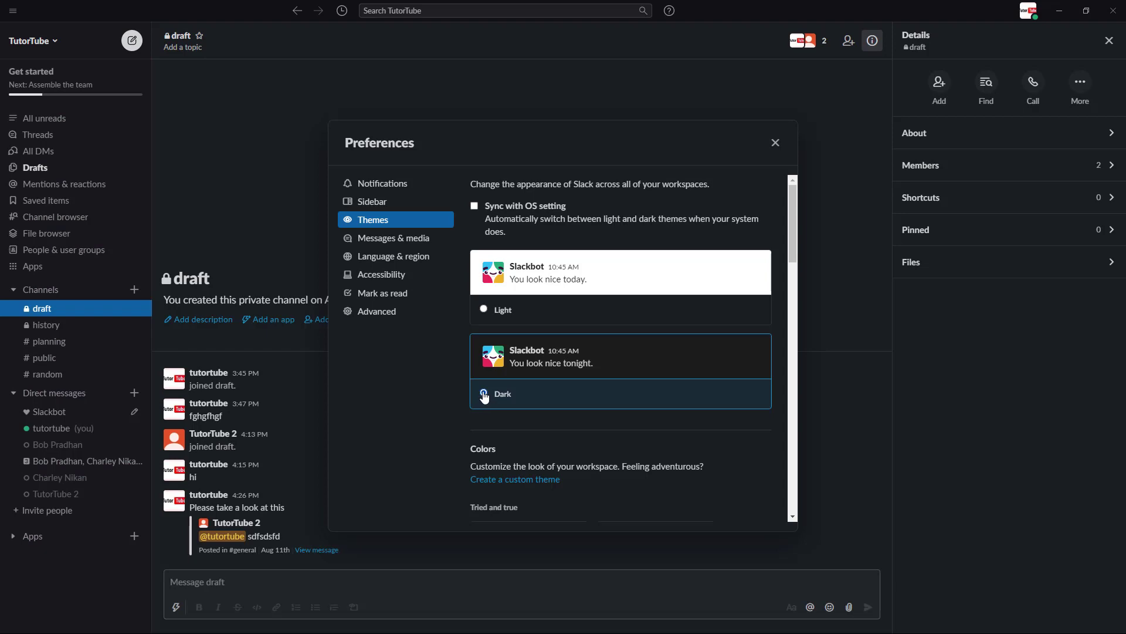
{"action": "left_click", "coordinate": [484, 309]}
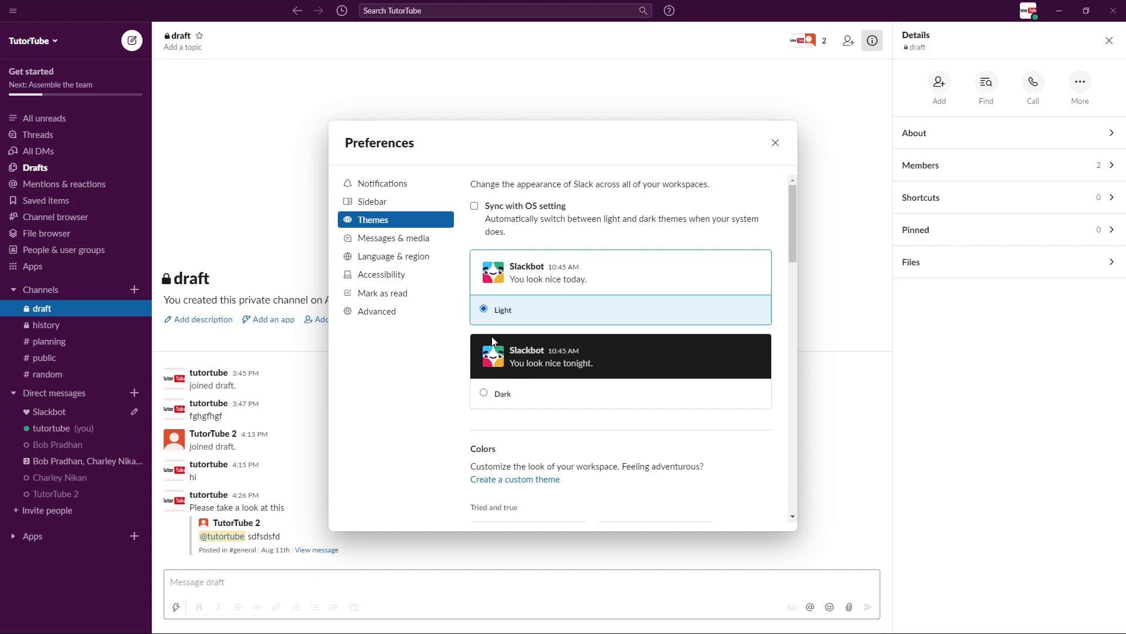
{"action": "left_click", "coordinate": [475, 205]}
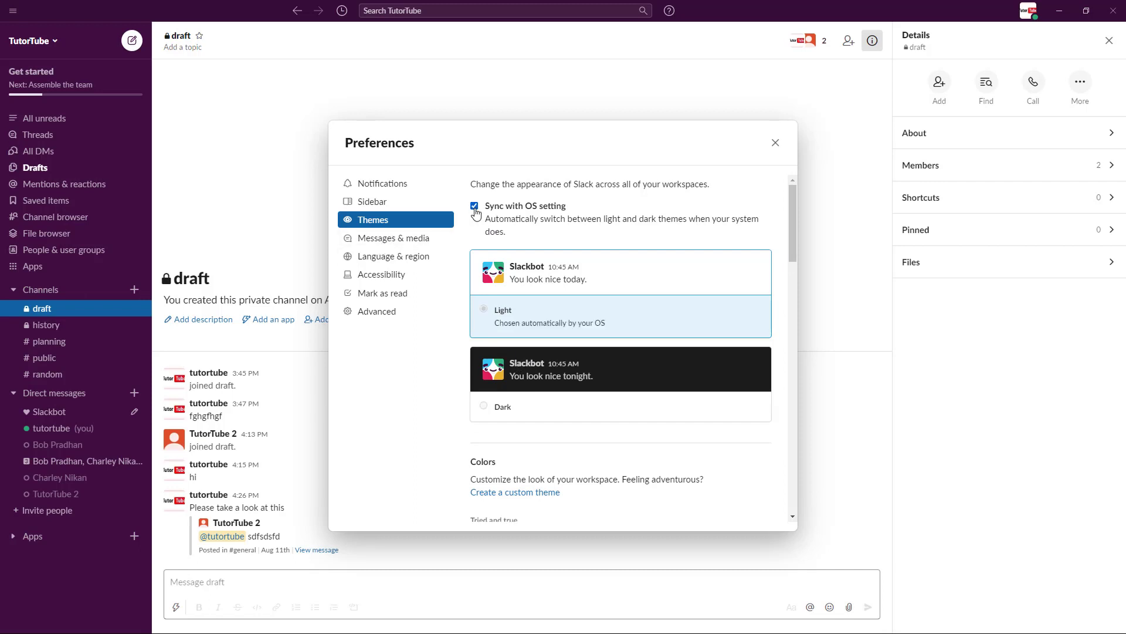
Try the Ochin and Eggplant color themes and apply Aubergine to the workspace
{"action": "scroll", "coordinate": [533, 342], "scroll_direction": "down", "scroll_amount": 5}
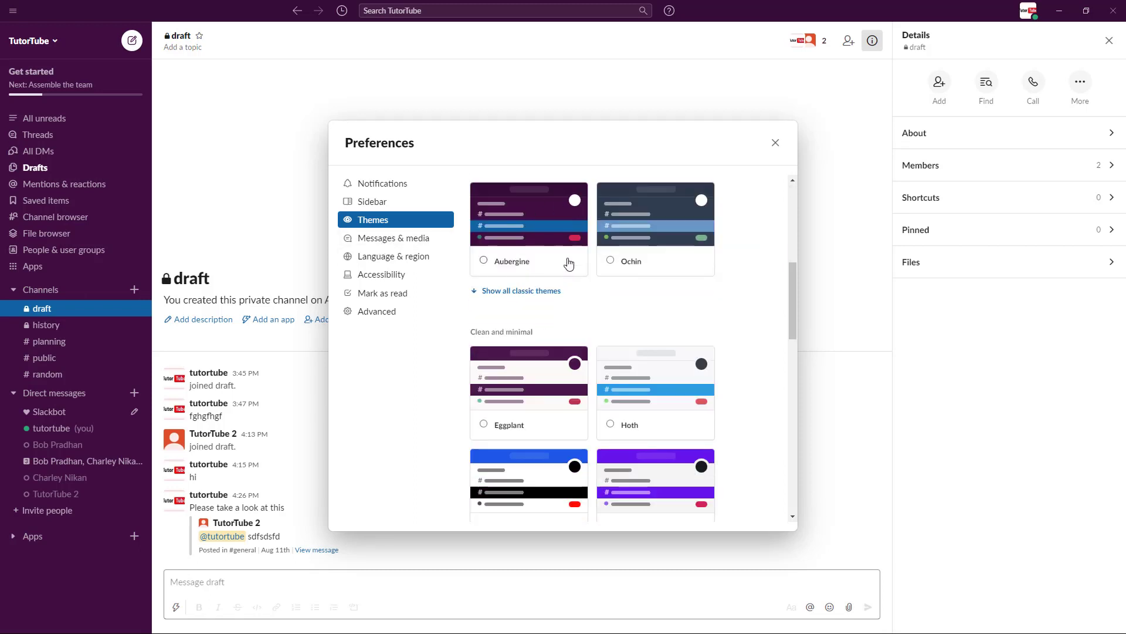
{"action": "left_click", "coordinate": [552, 261]}
{"action": "left_click", "coordinate": [658, 261]}
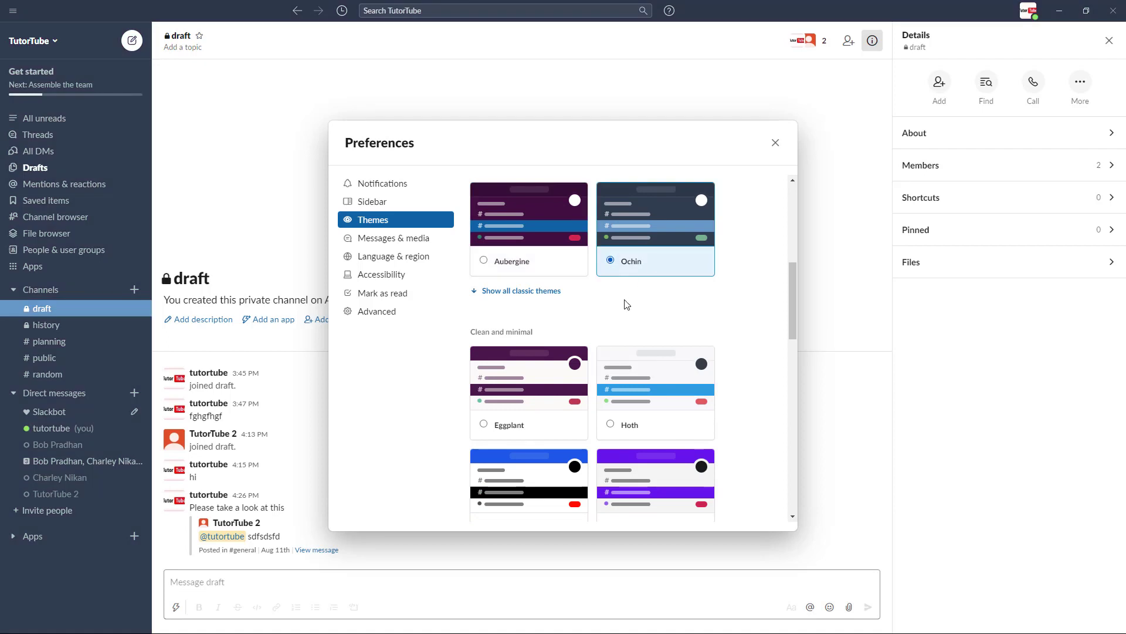
{"action": "left_click", "coordinate": [540, 411]}
{"action": "left_click", "coordinate": [538, 243]}
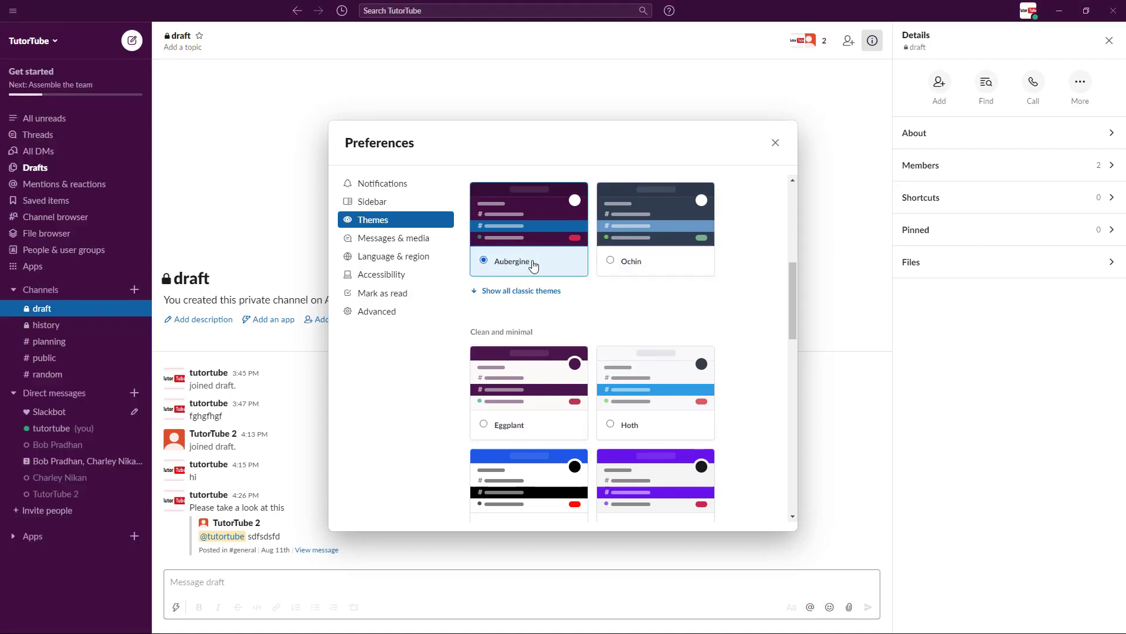
Try the Ultraviolet, a dark and dramatic, the Protanopia & Deuteranopia and the Tritanopia color themes, and return to Aubergine
{"action": "left_click", "coordinate": [640, 479]}
{"action": "scroll", "coordinate": [643, 480], "scroll_direction": "down", "scroll_amount": 3}
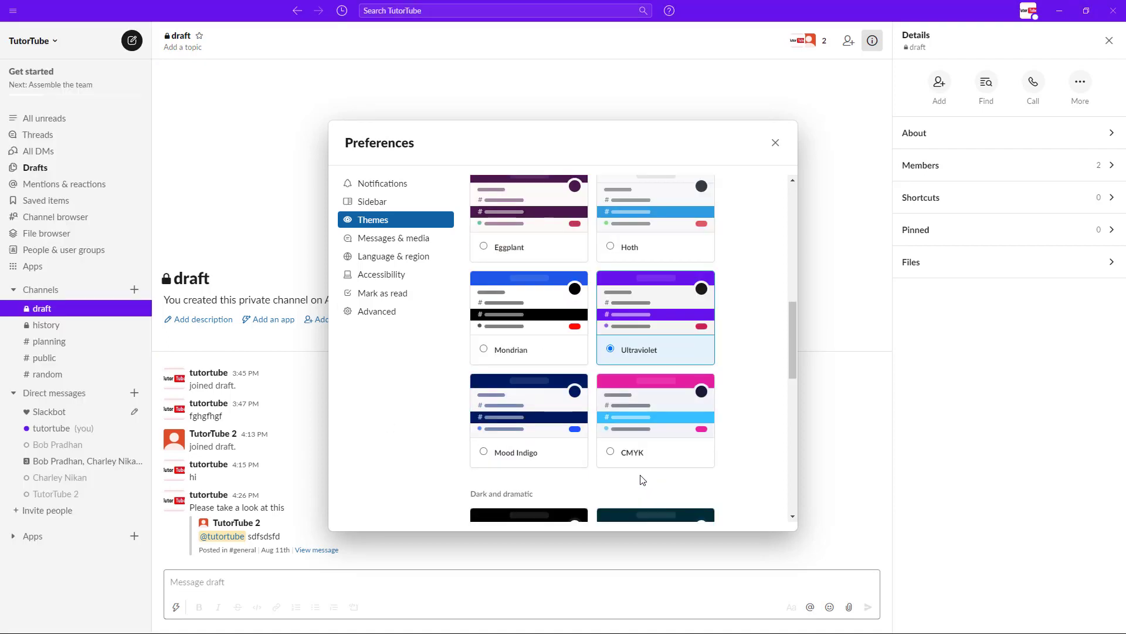
{"action": "scroll", "coordinate": [639, 476], "scroll_direction": "down", "scroll_amount": 5}
{"action": "left_click", "coordinate": [653, 321]}
{"action": "scroll", "coordinate": [651, 328], "scroll_direction": "down", "scroll_amount": 5}
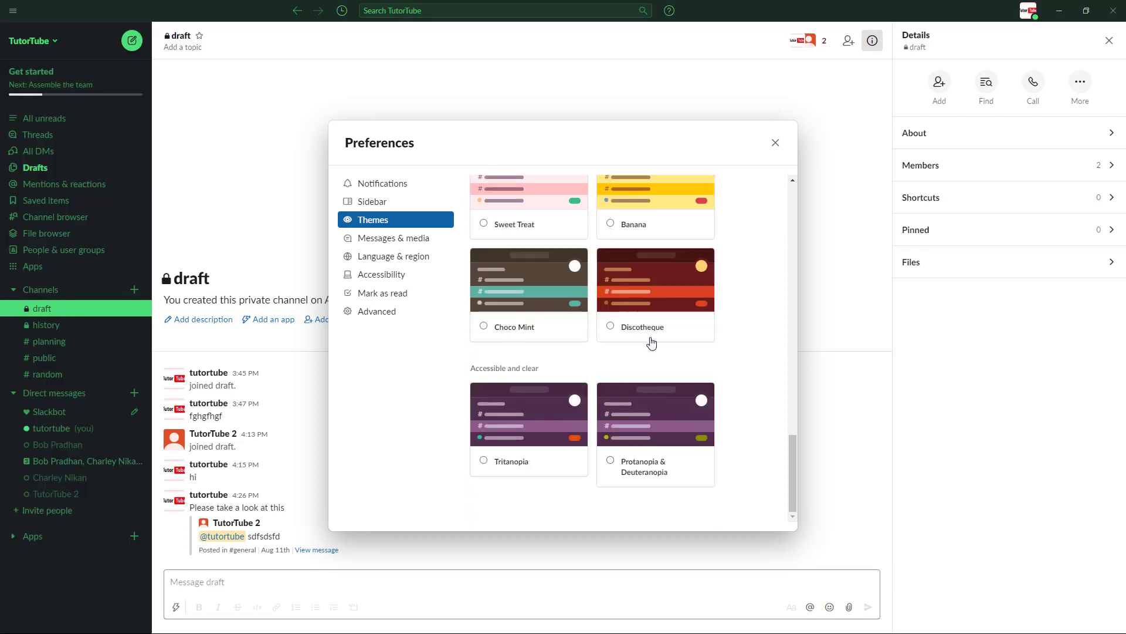
{"action": "left_click", "coordinate": [651, 432]}
{"action": "left_click", "coordinate": [513, 446]}
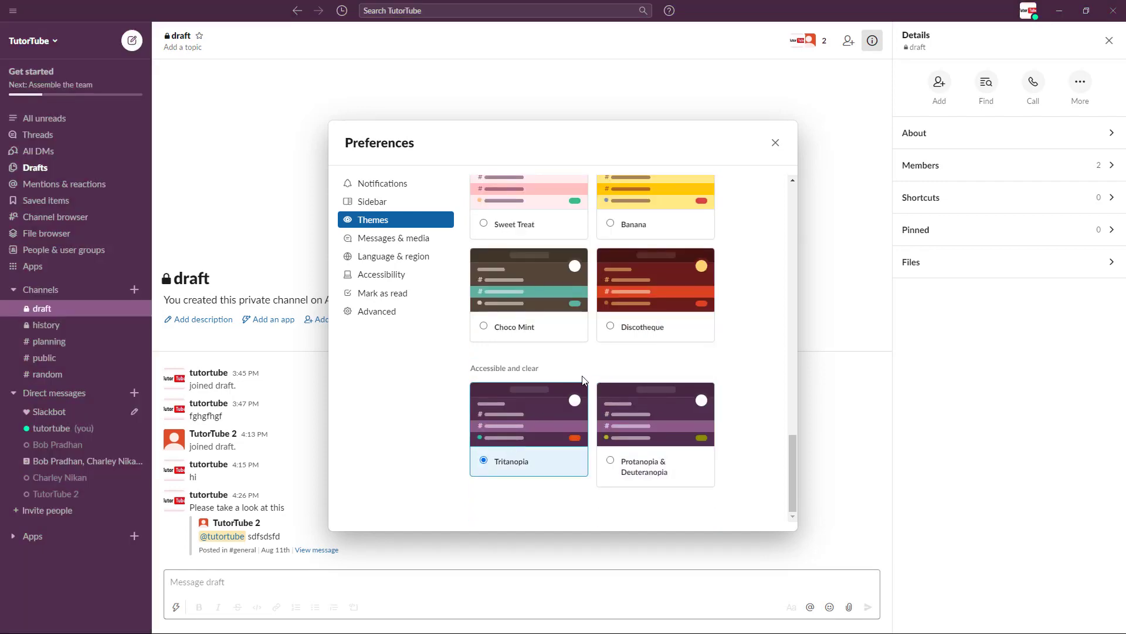
{"action": "scroll", "coordinate": [575, 387], "scroll_direction": "up", "scroll_amount": 15}
{"action": "scroll", "coordinate": [583, 380], "scroll_direction": "down", "scroll_amount": 8}
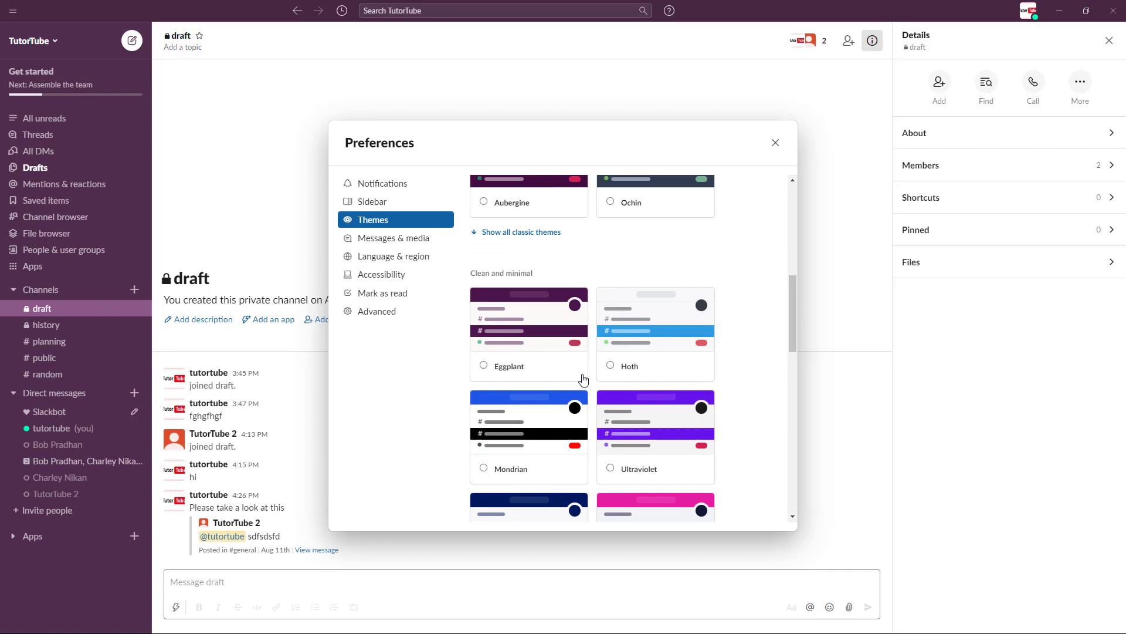
{"action": "scroll", "coordinate": [584, 380], "scroll_direction": "up", "scroll_amount": 4}
{"action": "left_click", "coordinate": [551, 356]}
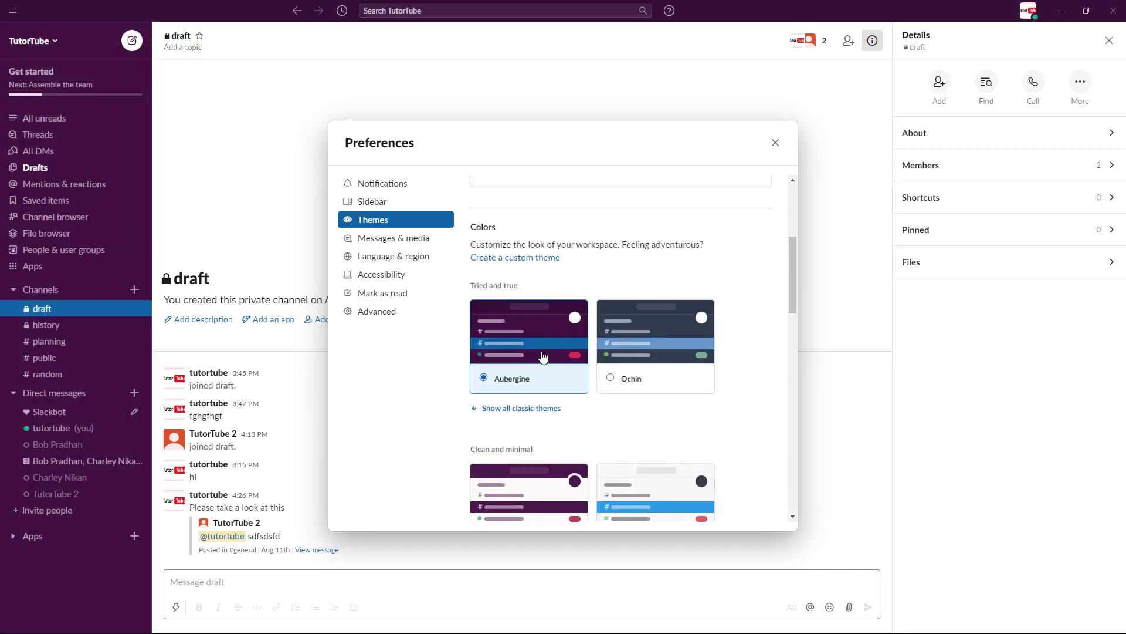
Try the Compact message theme in the messages and media preferences, return to Clean, and look through the remaining options
{"action": "left_click", "coordinate": [405, 247]}
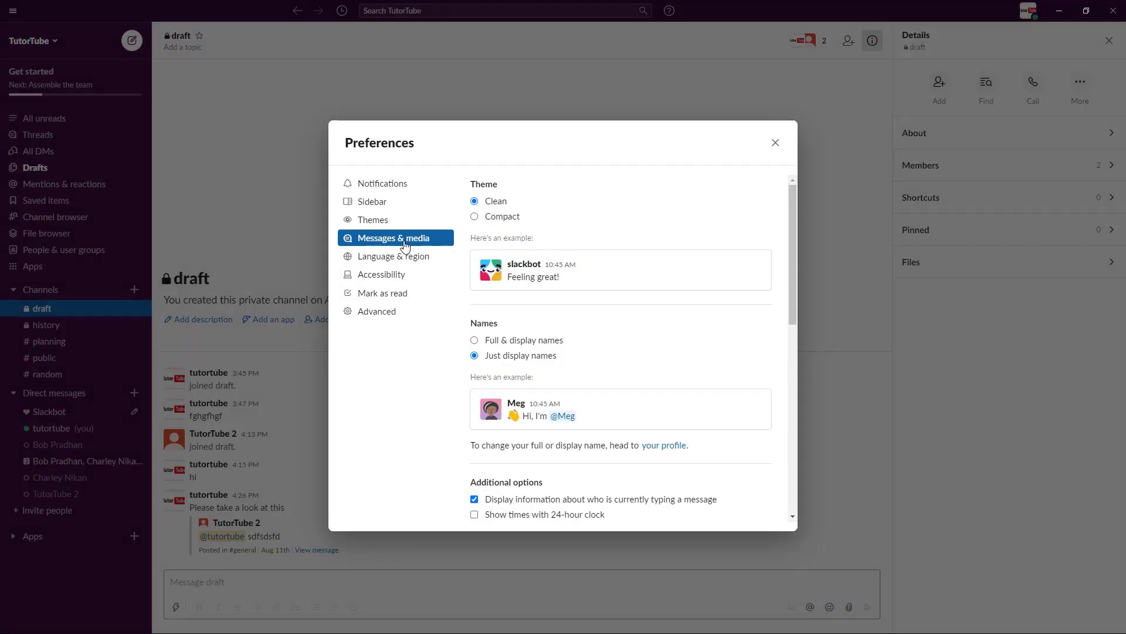
{"action": "left_click", "coordinate": [492, 217]}
{"action": "left_click", "coordinate": [492, 201]}
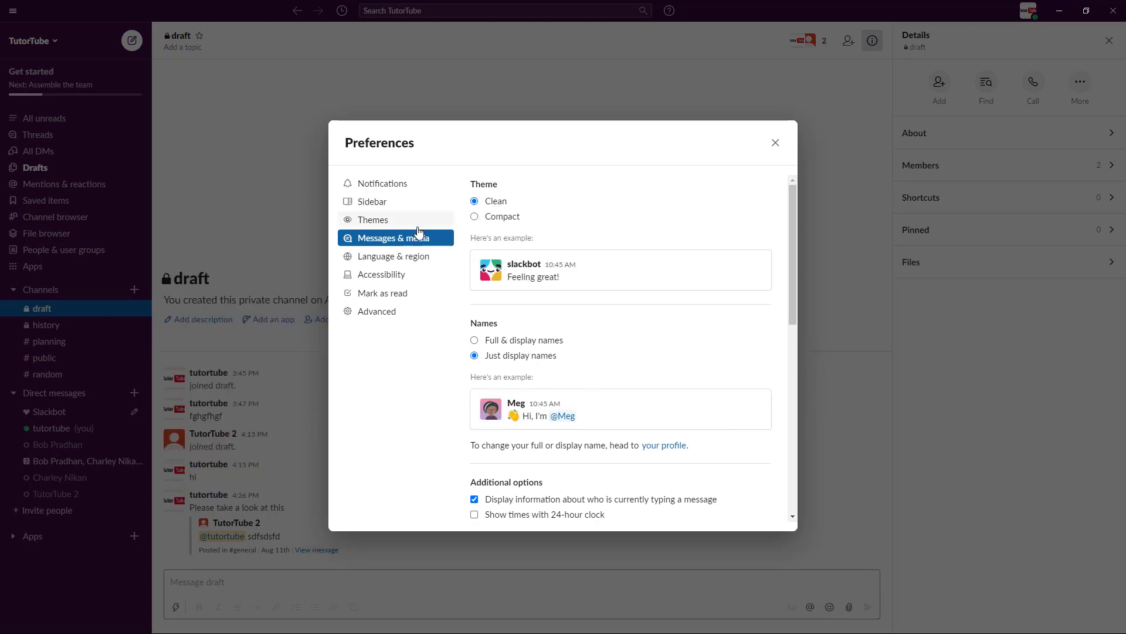
{"action": "left_click", "coordinate": [489, 218]}
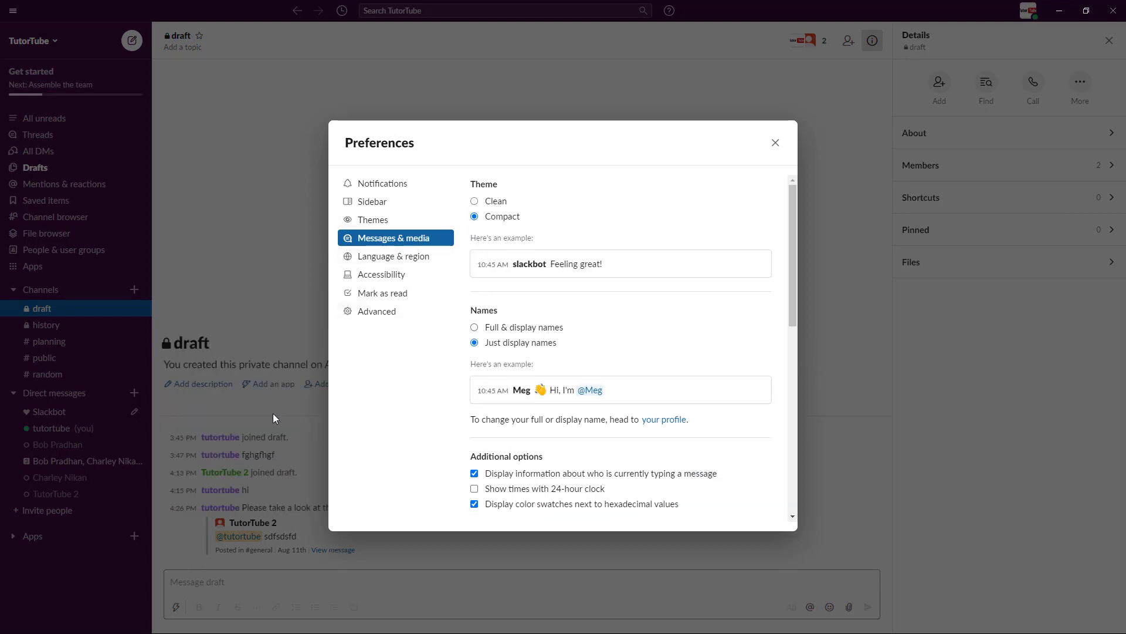
{"action": "left_click", "coordinate": [487, 202]}
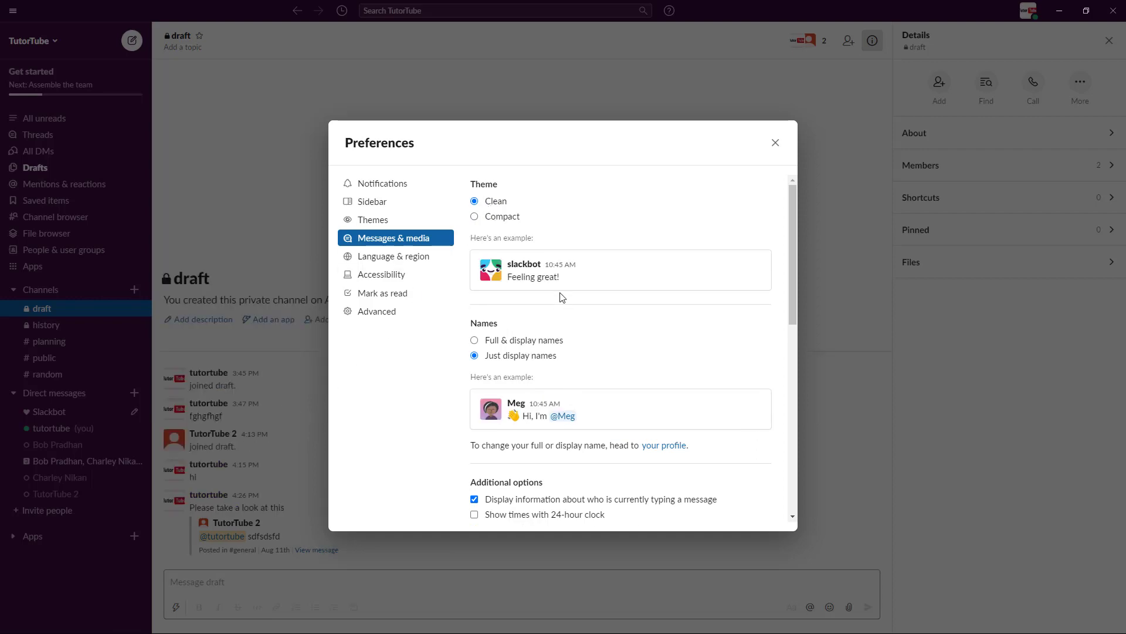
{"action": "scroll", "coordinate": [563, 296], "scroll_direction": "down", "scroll_amount": 7}
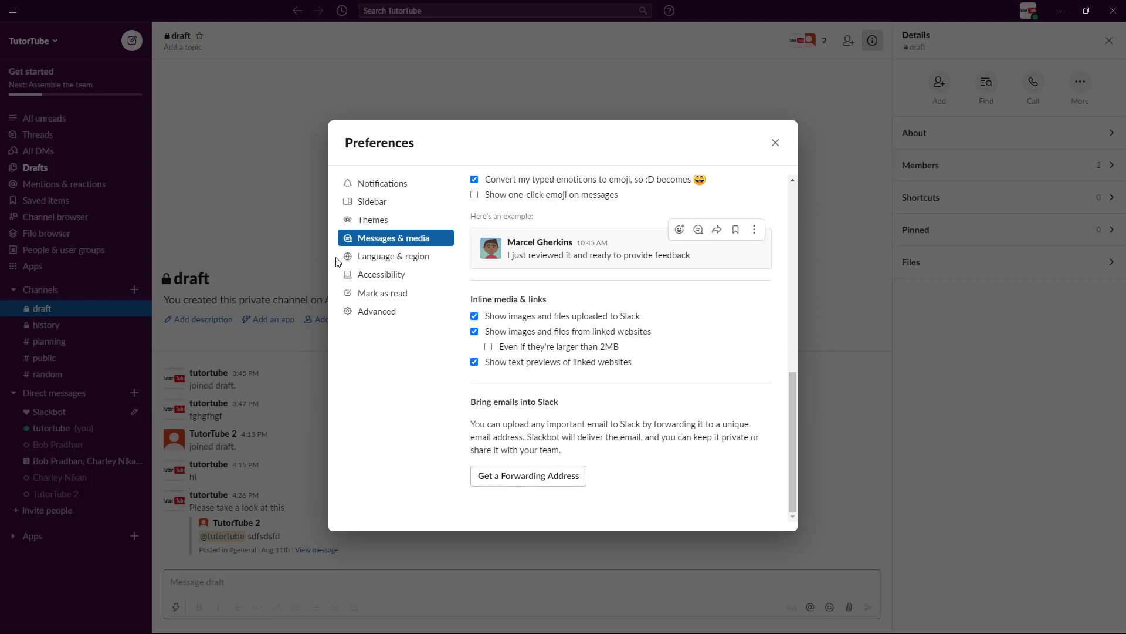
Try the (UTC+05:00) Ekaterinburg time zone in the language and region preferences, and return to setting the time zone automatically
{"action": "left_click", "coordinate": [401, 264]}
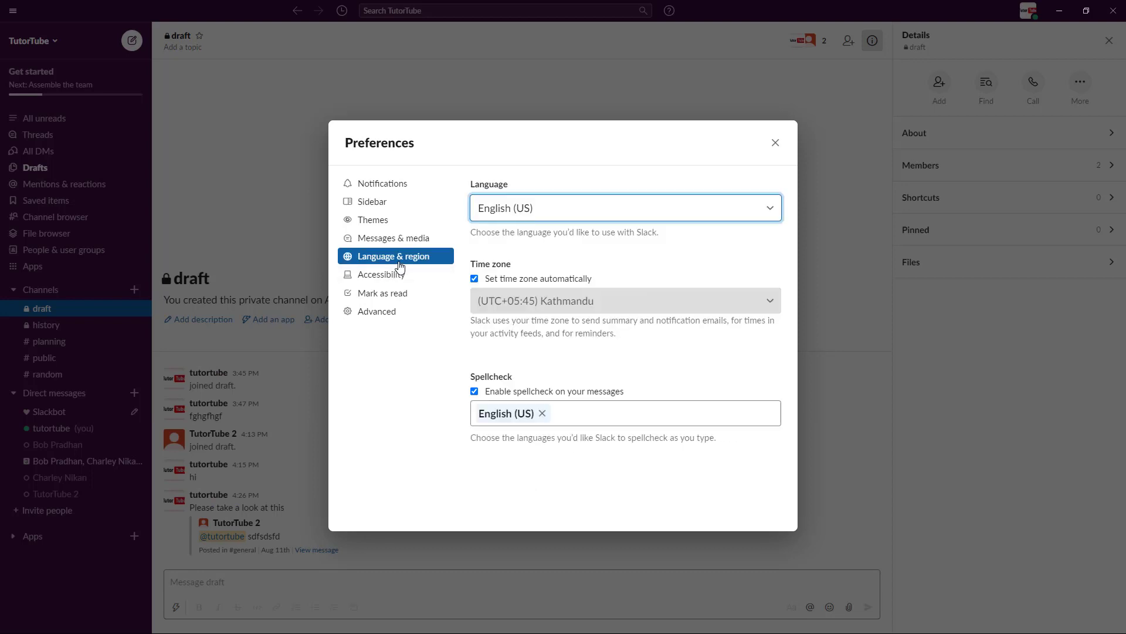
{"action": "left_click", "coordinate": [555, 282]}
{"action": "left_click", "coordinate": [585, 304]}
{"action": "left_click", "coordinate": [613, 388]}
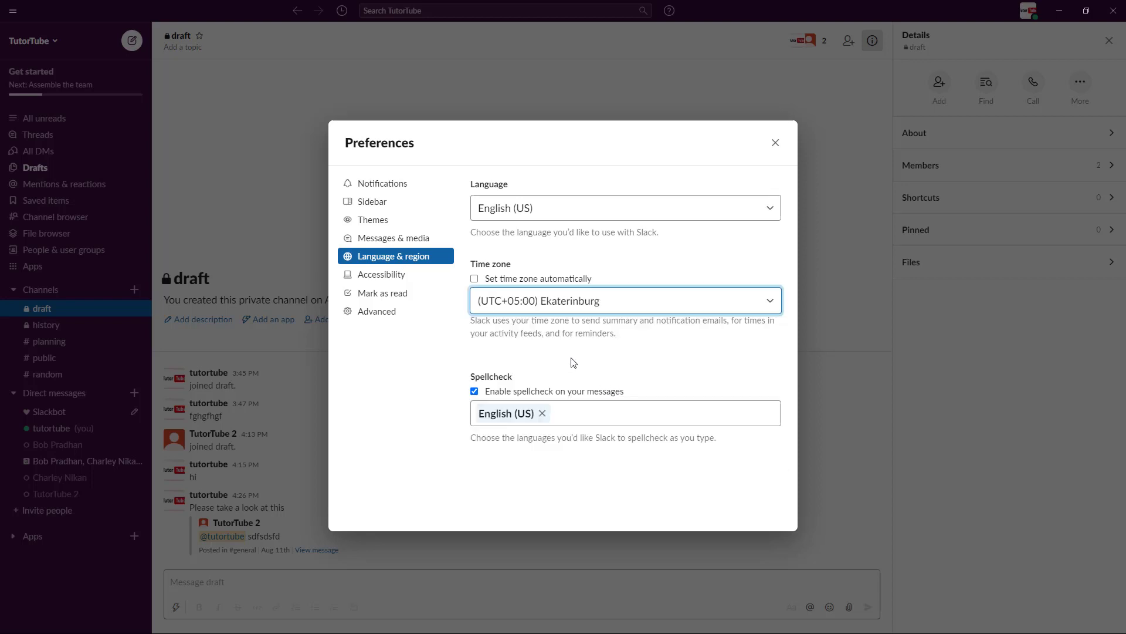
{"action": "left_click", "coordinate": [556, 278]}
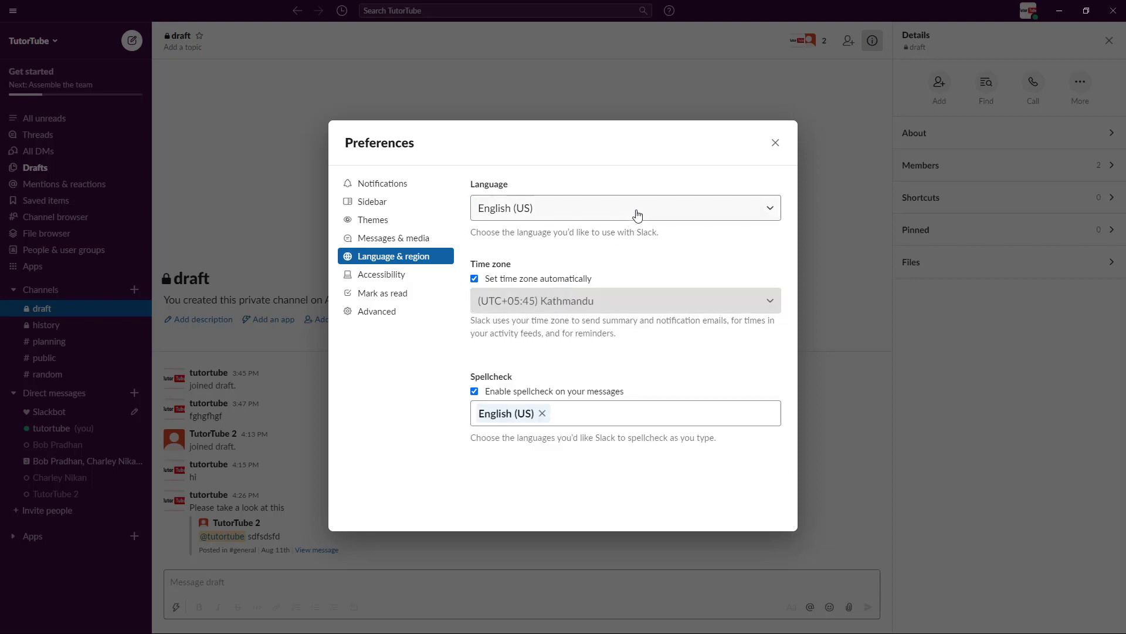
Try Español (España) as the display language
{"action": "left_click", "coordinate": [638, 212]}
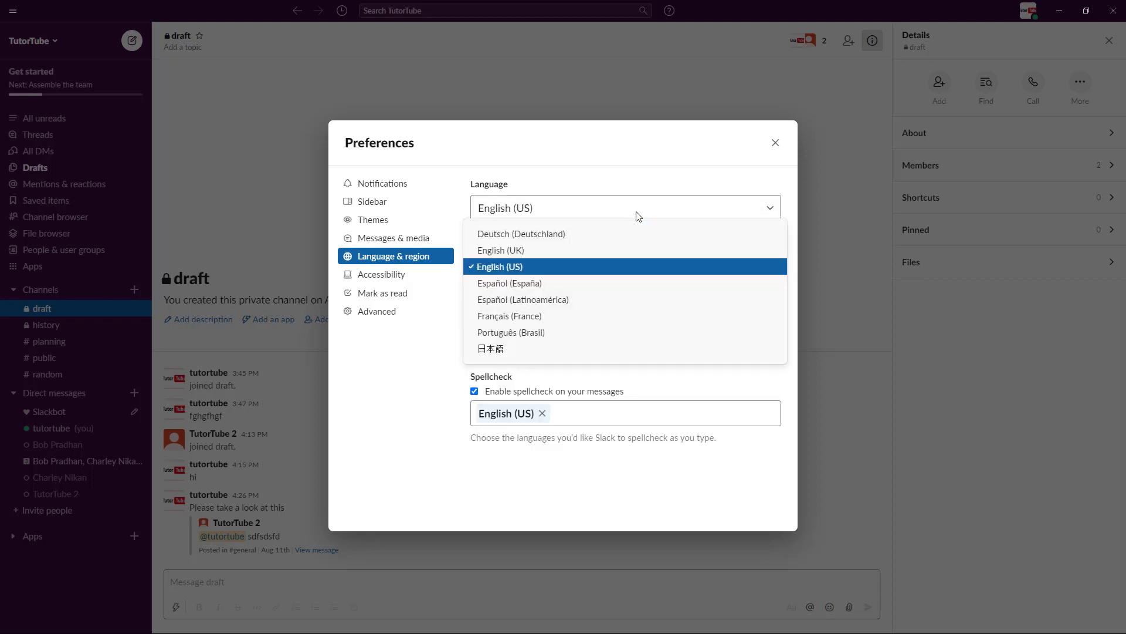
{"action": "left_click", "coordinate": [426, 379]}
{"action": "left_click", "coordinate": [542, 217]}
{"action": "key", "text": "Escape"}
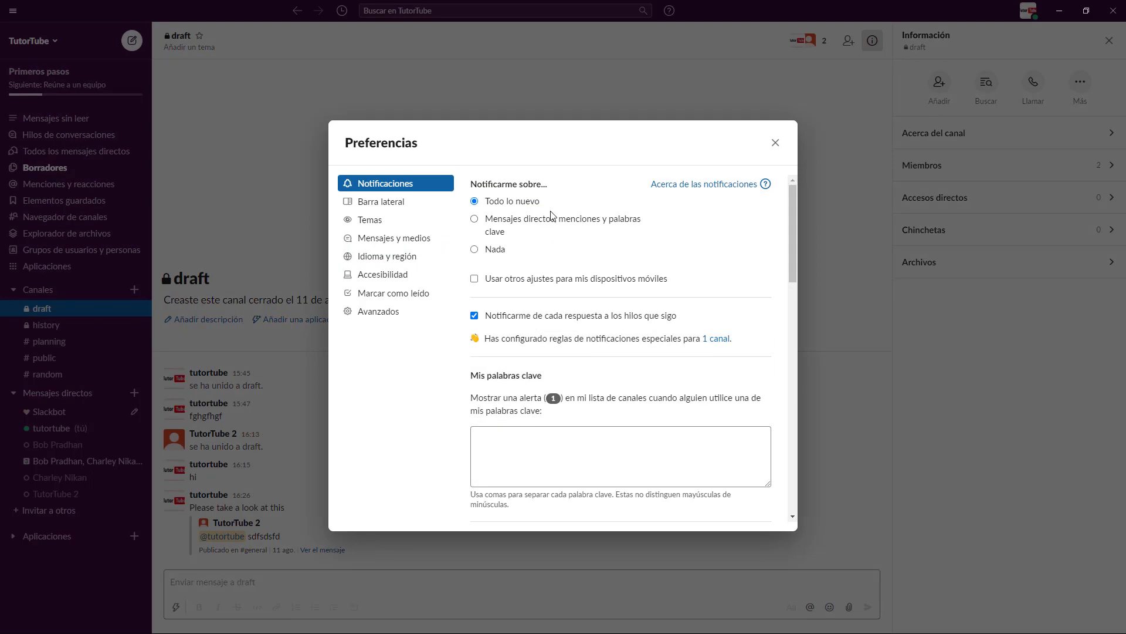
Return to the language and region preferences and set the display language back to English (US)
{"action": "left_click", "coordinate": [420, 294]}
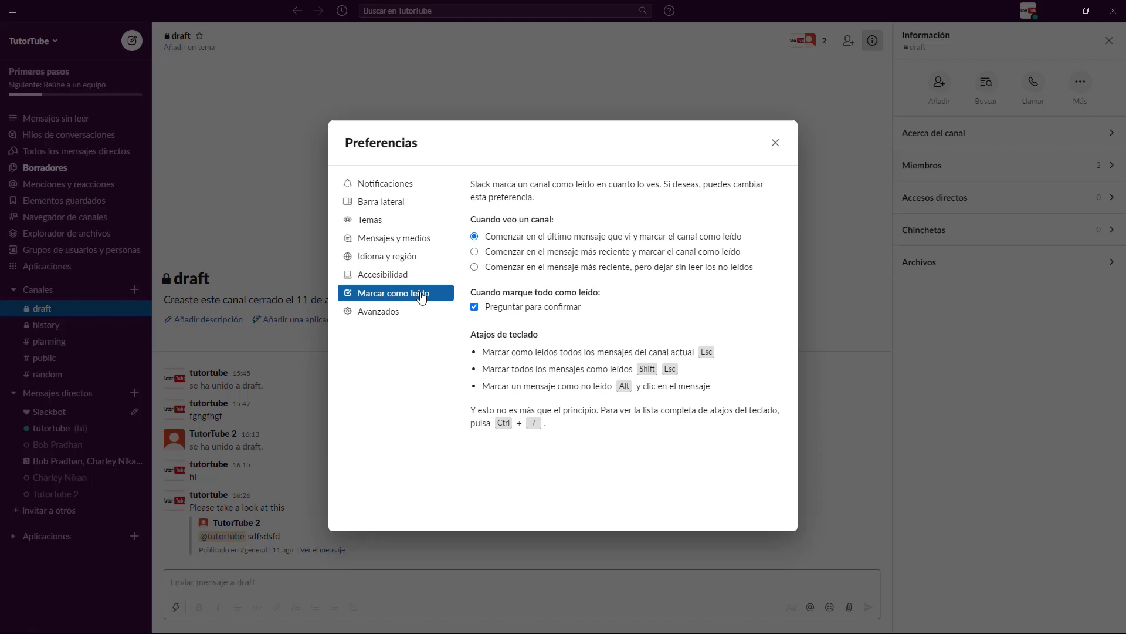
{"action": "left_click", "coordinate": [397, 279]}
{"action": "left_click", "coordinate": [401, 258]}
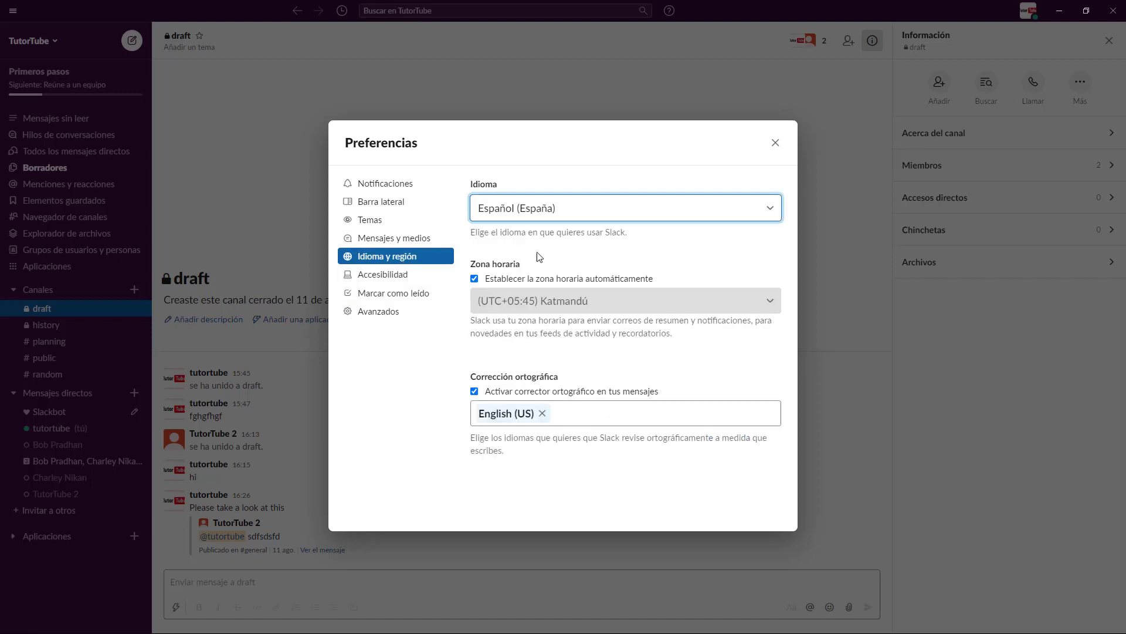
{"action": "left_click", "coordinate": [629, 219]}
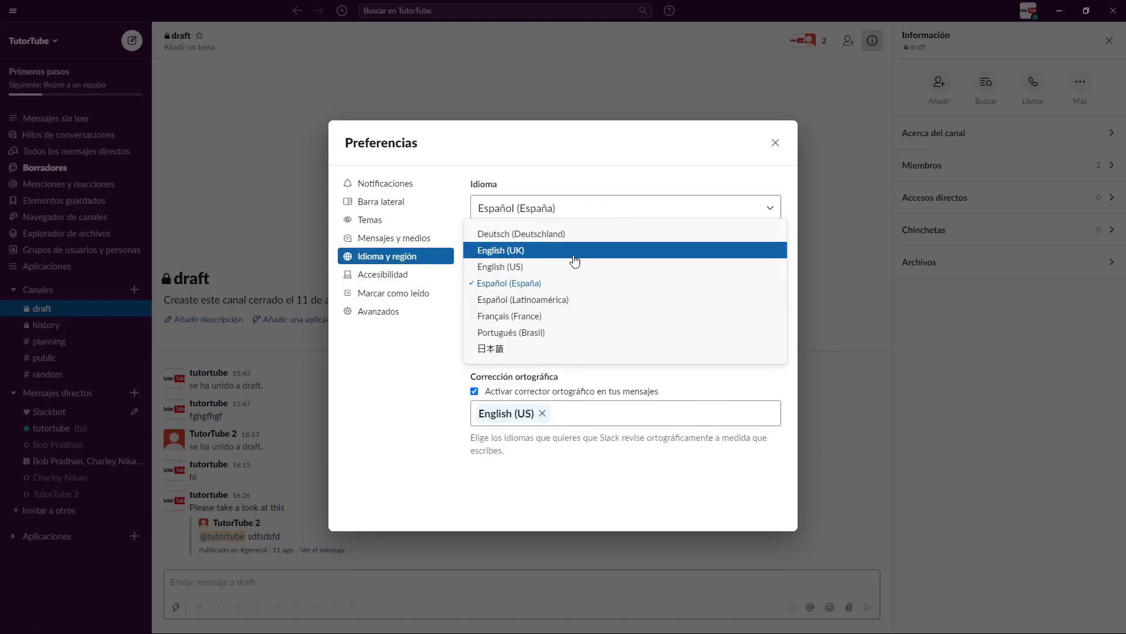
{"action": "left_click", "coordinate": [557, 267]}
Look over the zoom levels in the accessibility preferences, and turn animated images and emoji off and on again
{"action": "left_click", "coordinate": [416, 277]}
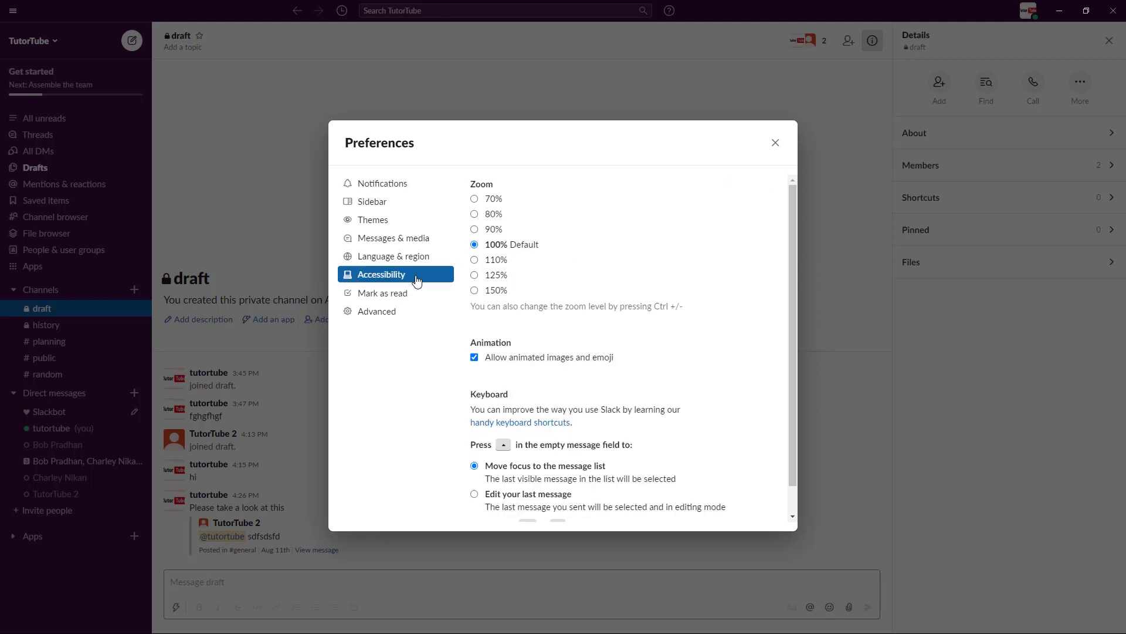
{"action": "left_click", "coordinate": [488, 262]}
{"action": "left_click", "coordinate": [478, 279]}
{"action": "left_click", "coordinate": [476, 287]}
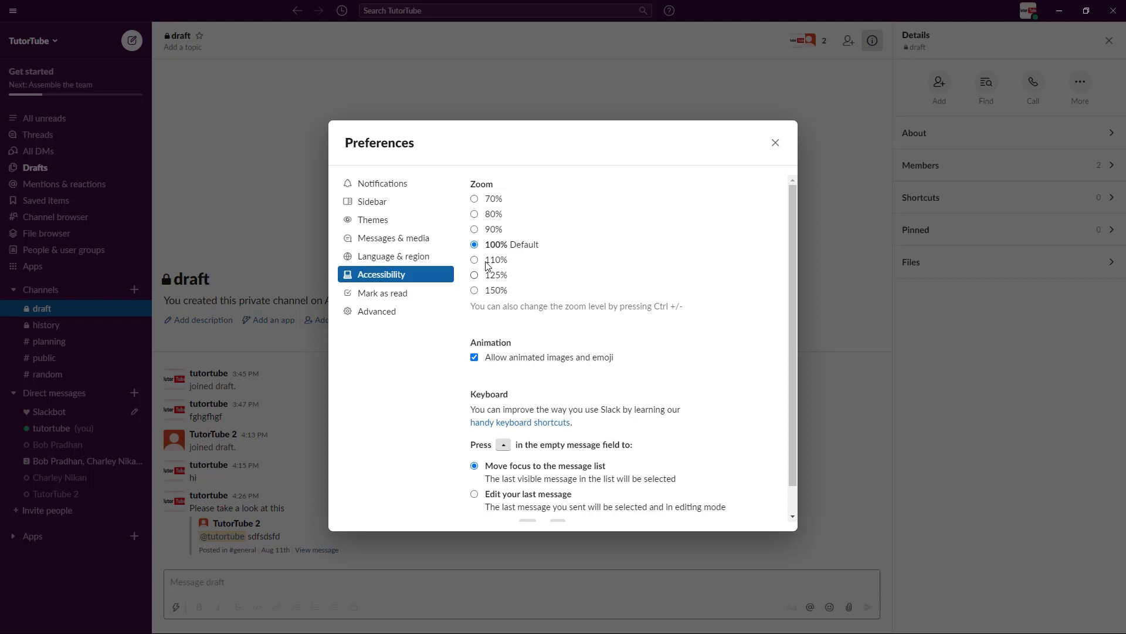
{"action": "scroll", "coordinate": [672, 325], "scroll_direction": "down", "scroll_amount": 1}
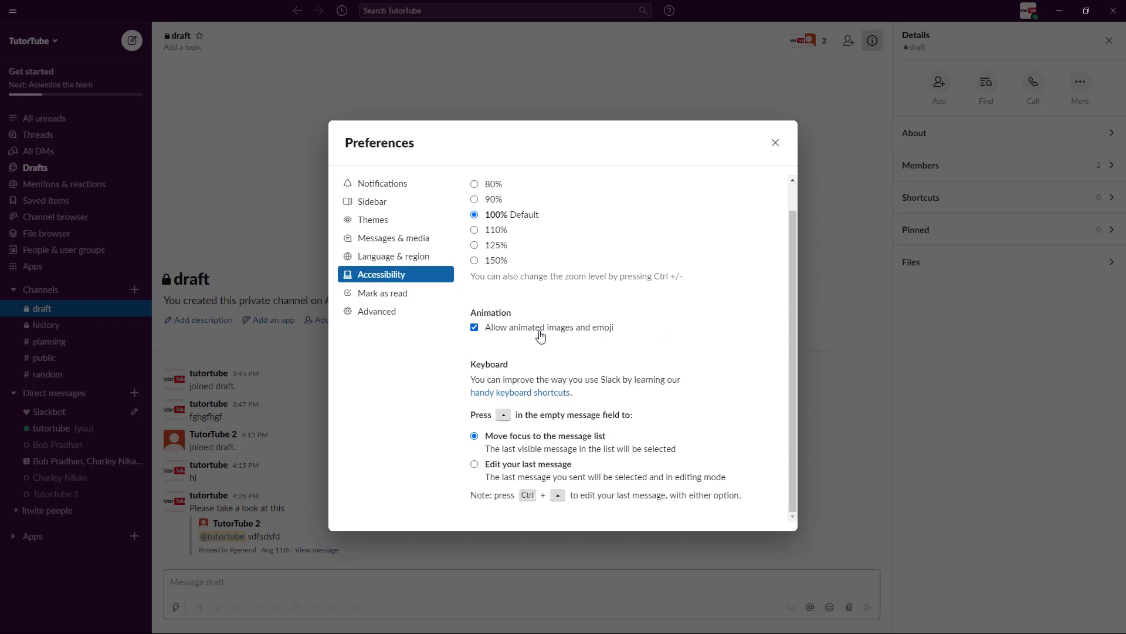
{"action": "left_click", "coordinate": [512, 333]}
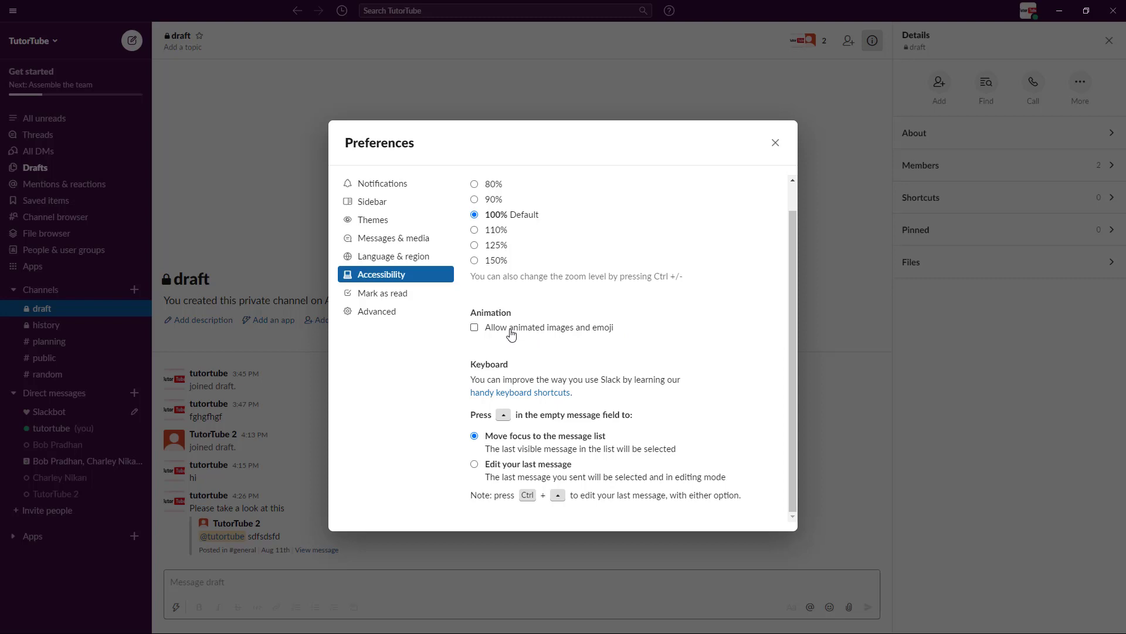
{"action": "left_click", "coordinate": [511, 333]}
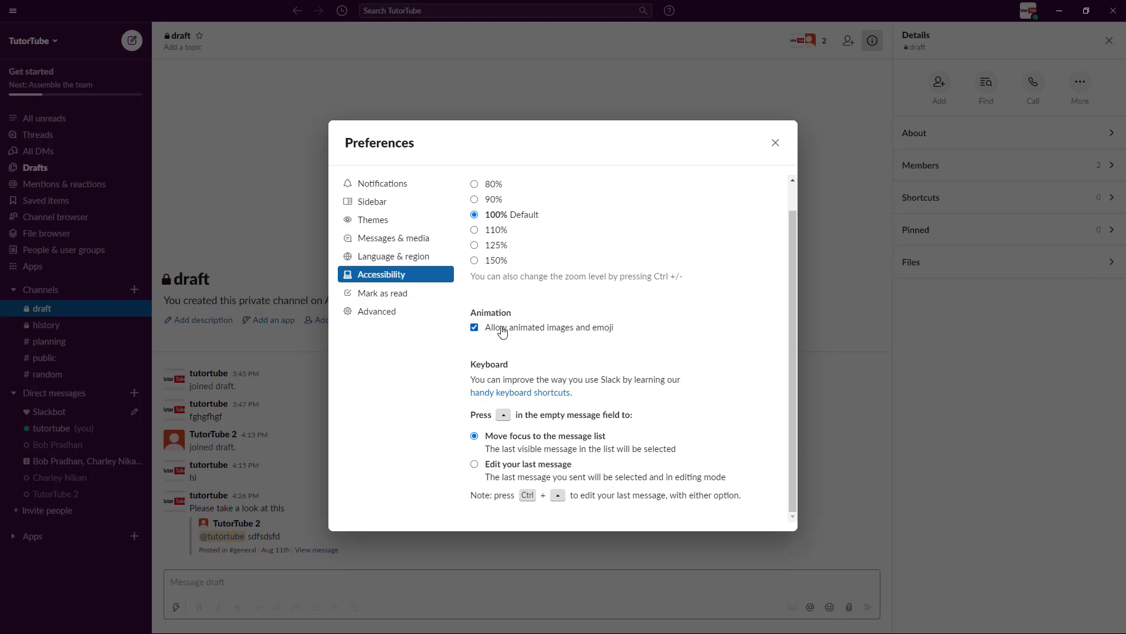
Look through the mark-as-read and advanced preferences, and exclude the public channel from search results
{"action": "left_click", "coordinate": [402, 302]}
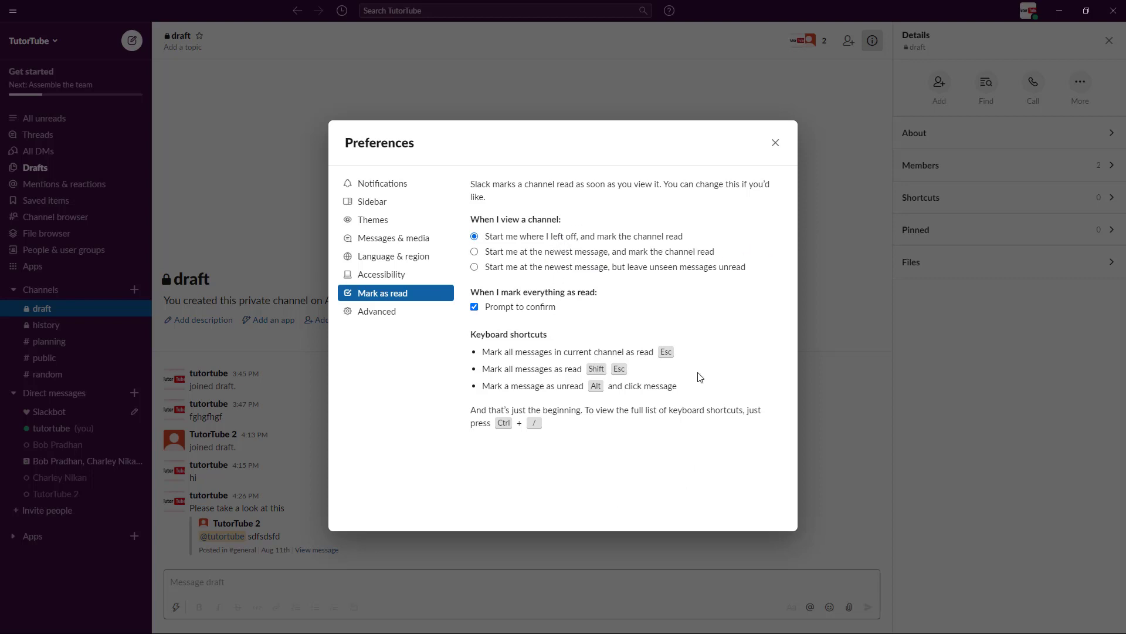
{"action": "left_click", "coordinate": [388, 320]}
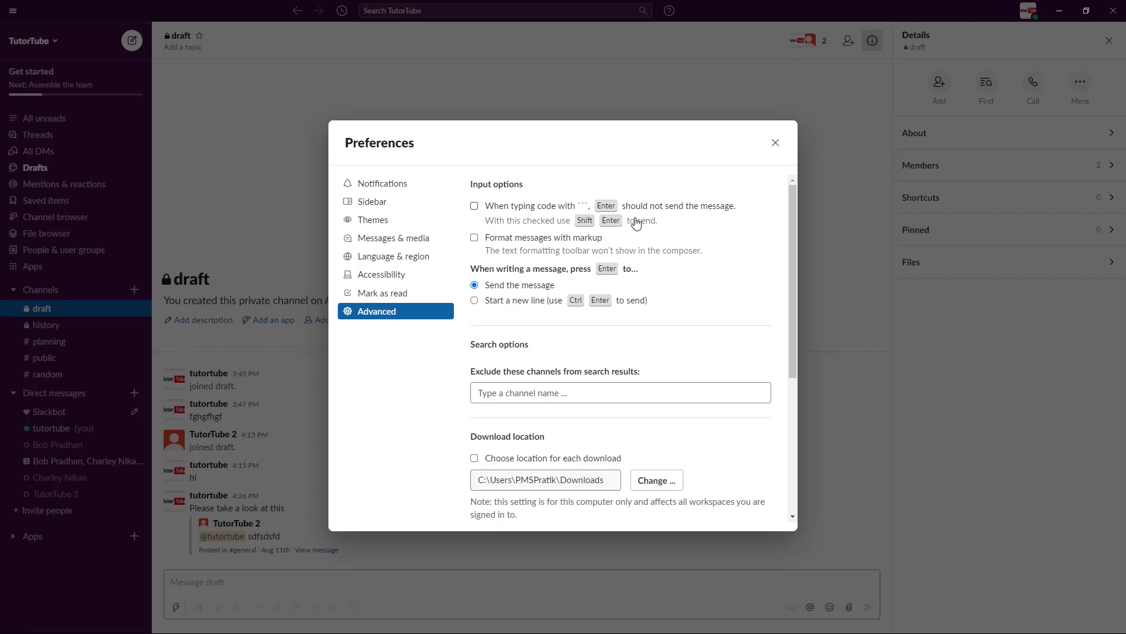
{"action": "scroll", "coordinate": [530, 252], "scroll_direction": "down", "scroll_amount": 3}
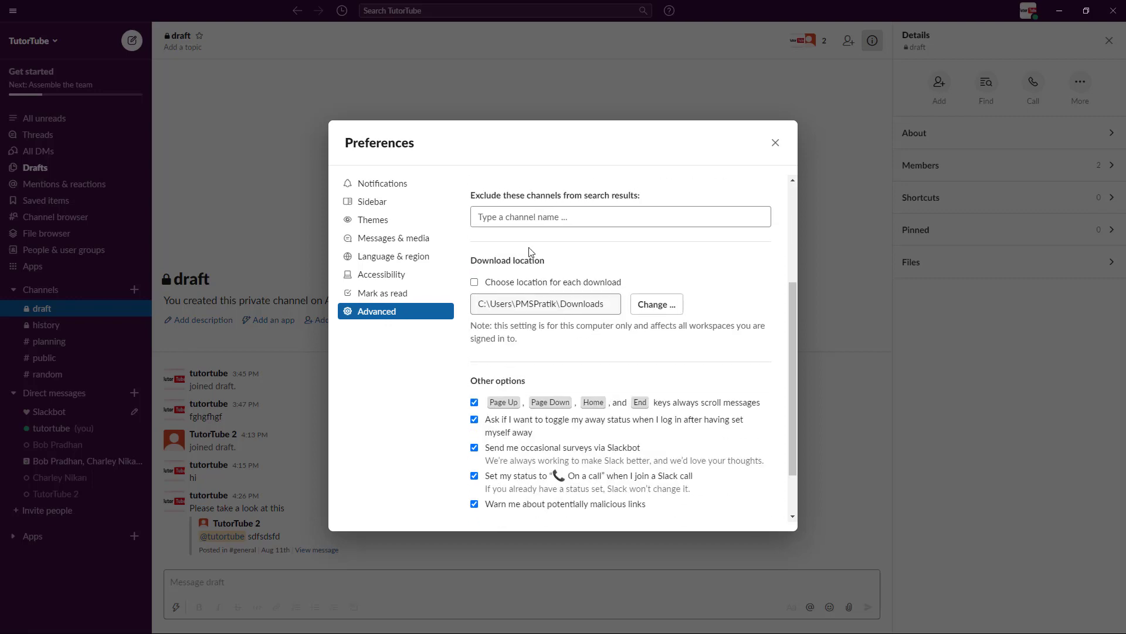
{"action": "scroll", "coordinate": [574, 275], "scroll_direction": "down", "scroll_amount": 1}
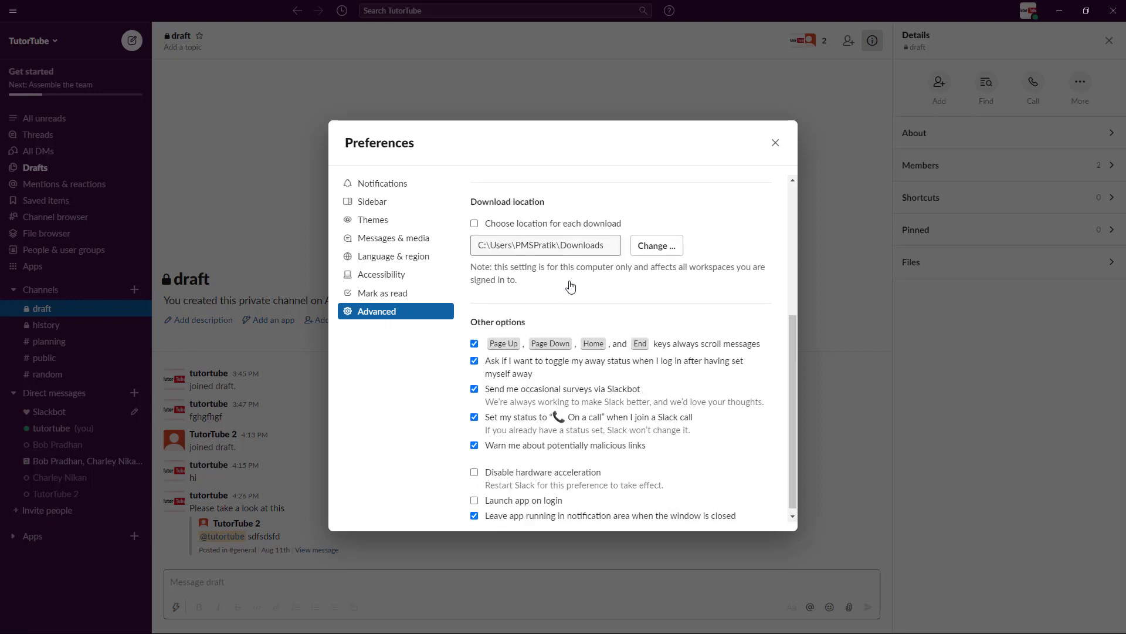
{"action": "scroll", "coordinate": [572, 282], "scroll_direction": "up", "scroll_amount": 3}
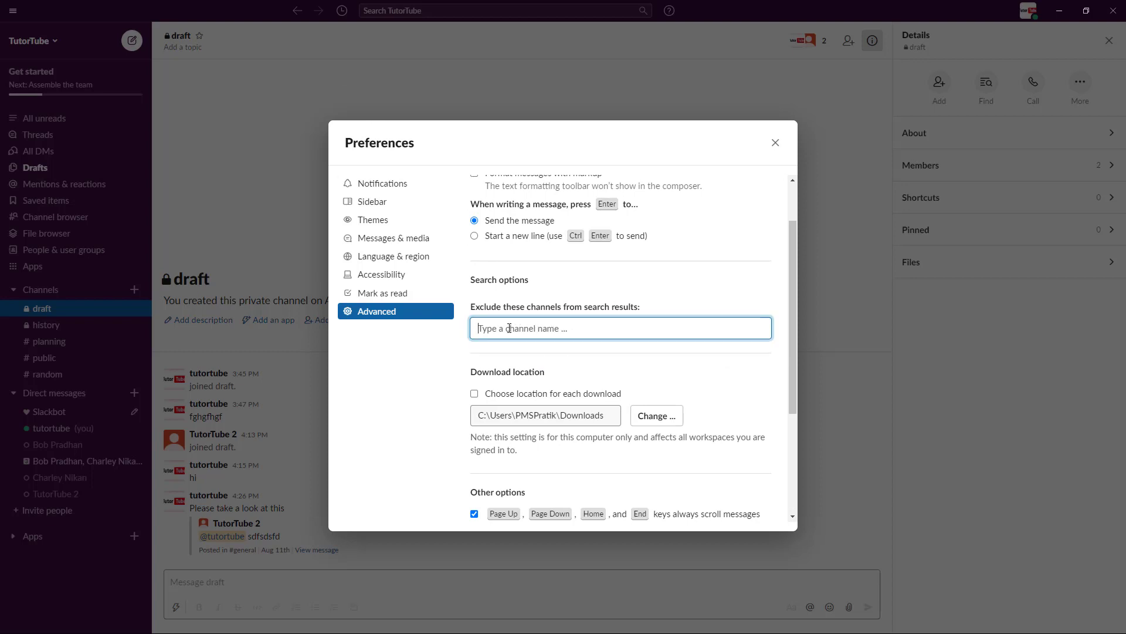
{"action": "type", "text": "publ"}
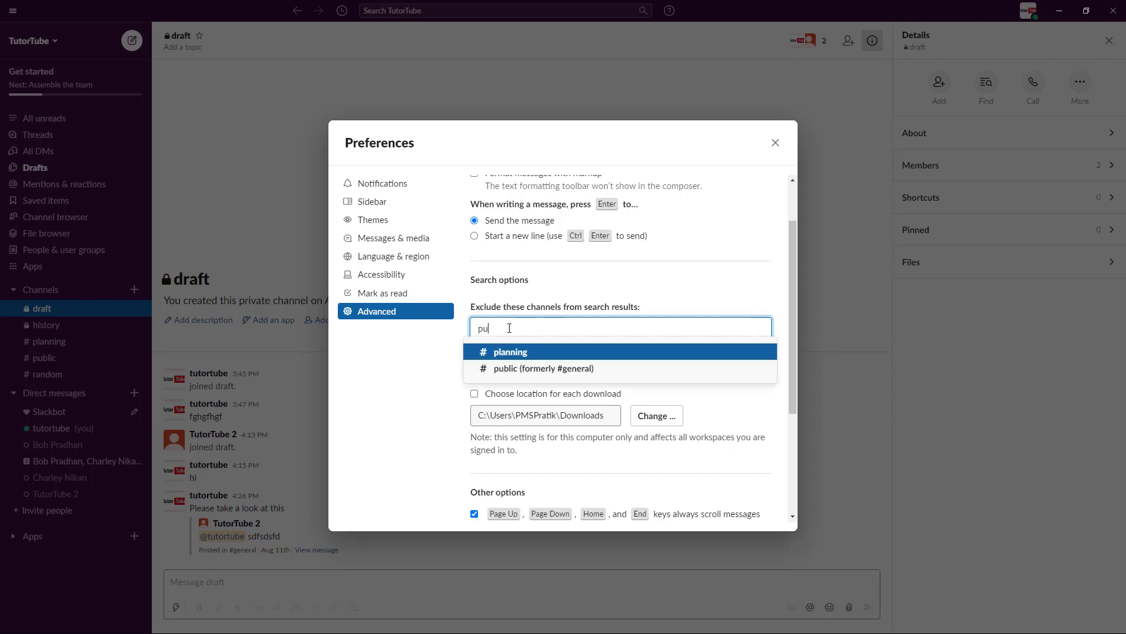
{"action": "left_click", "coordinate": [532, 355]}
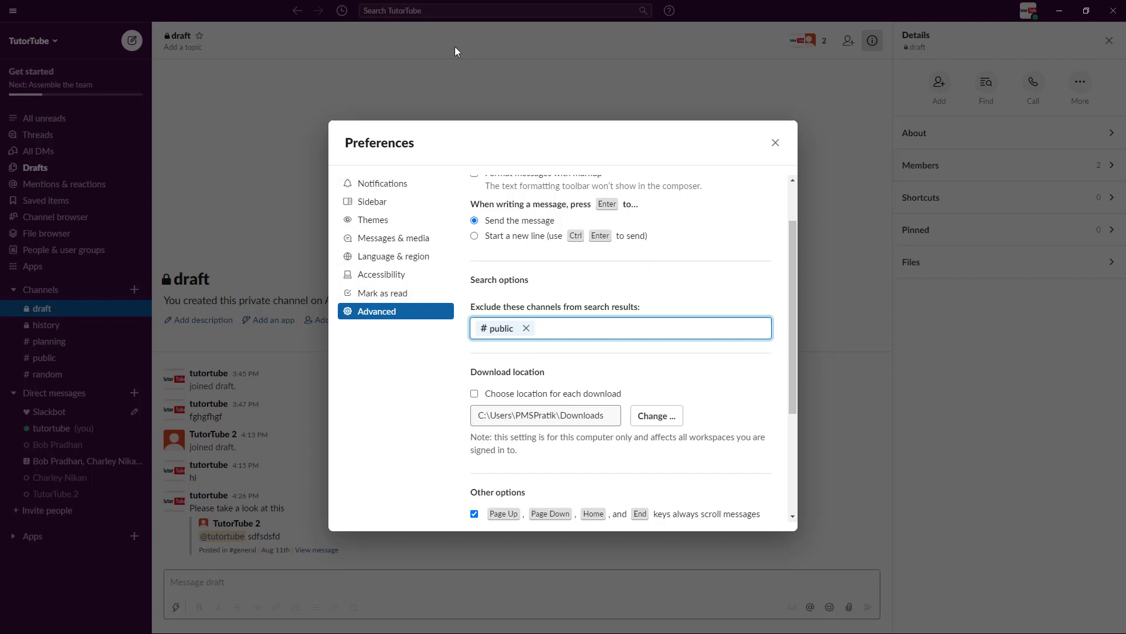
Change the download location to the Desktop folder and close the preferences
{"action": "scroll", "coordinate": [573, 396], "scroll_direction": "down", "scroll_amount": 1}
{"action": "scroll", "coordinate": [574, 396], "scroll_direction": "down", "scroll_amount": 3}
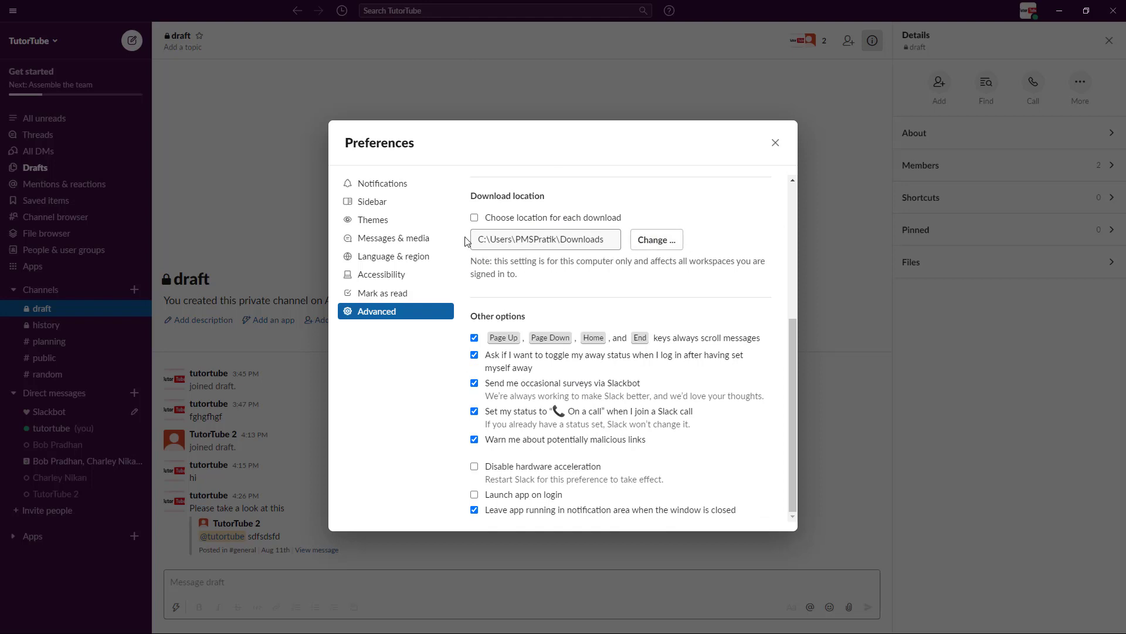
{"action": "left_click", "coordinate": [671, 253]}
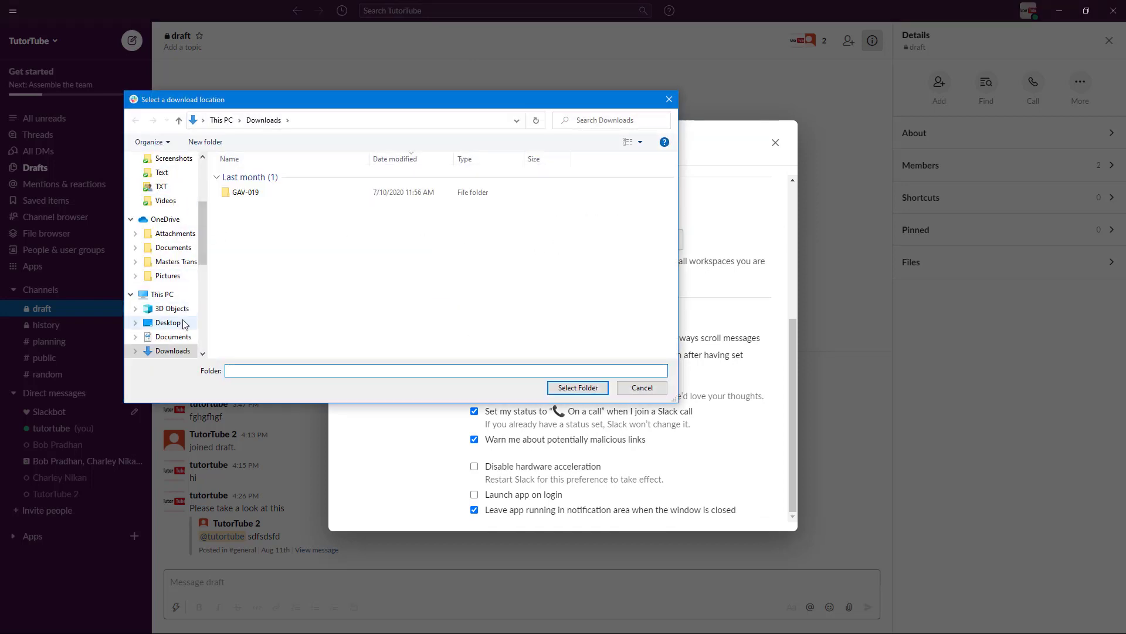
{"action": "left_click", "coordinate": [168, 322]}
{"action": "left_click", "coordinate": [578, 388]}
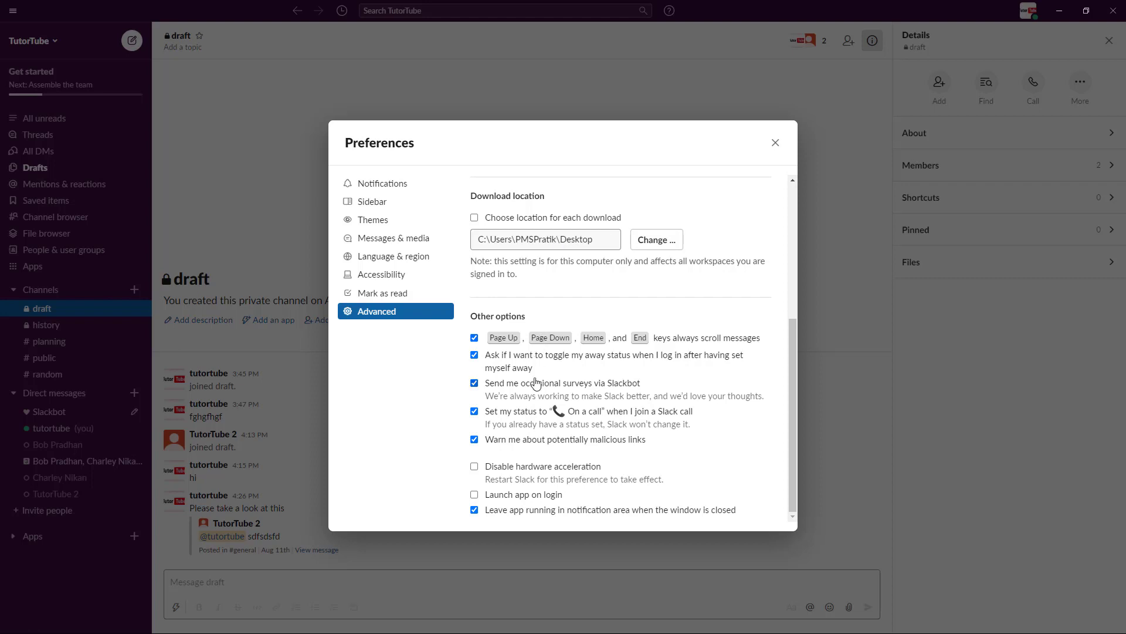
{"action": "left_click", "coordinate": [776, 145]}
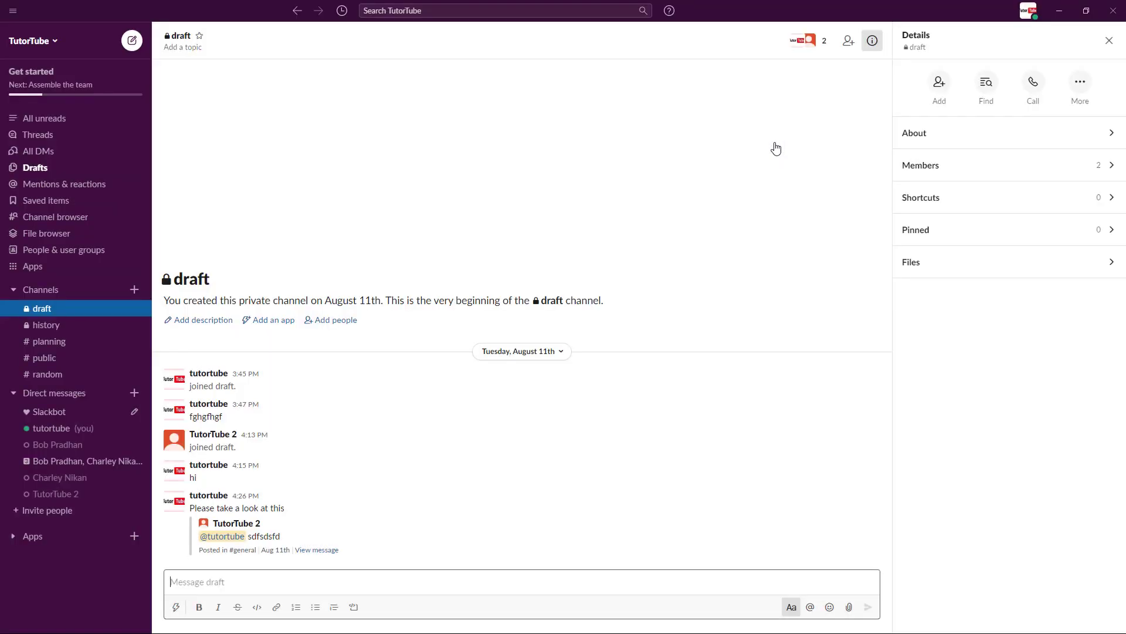